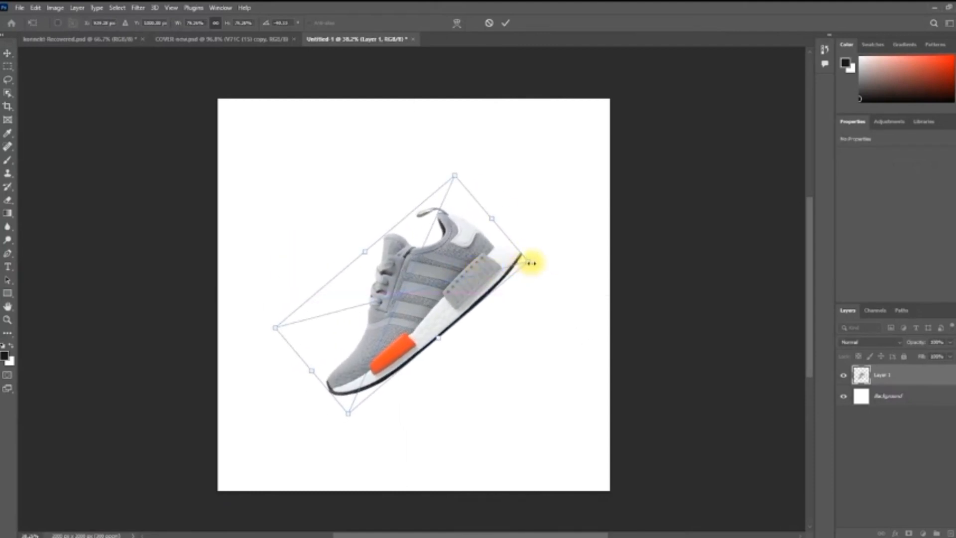
Finish transforming the shoe so it sits tilted toe-down near the centre of the canvas
drag(540, 267, 498, 273)
key(Return)
Add a solid color fill layer in light grey #e0e0e0 directly above the Background layer
click(888, 396)
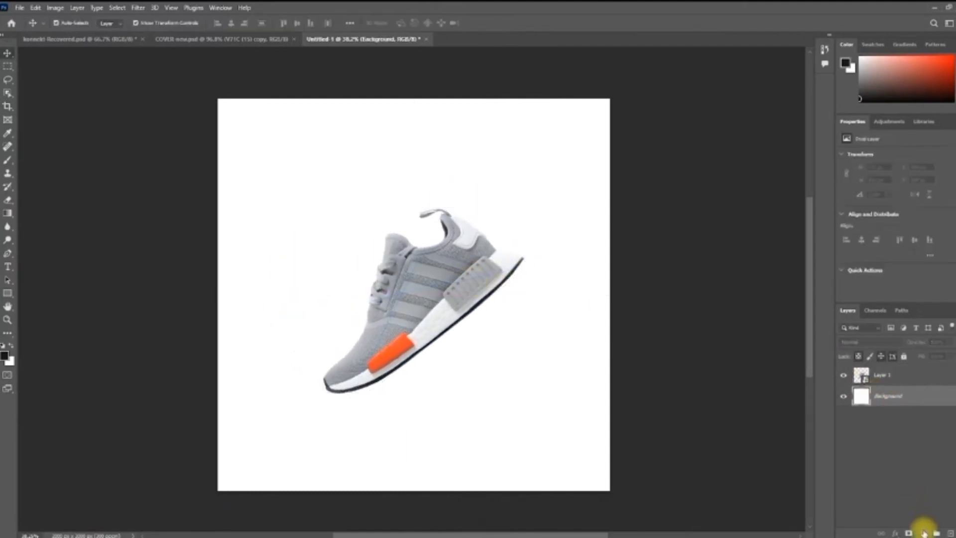
click(923, 533)
click(378, 318)
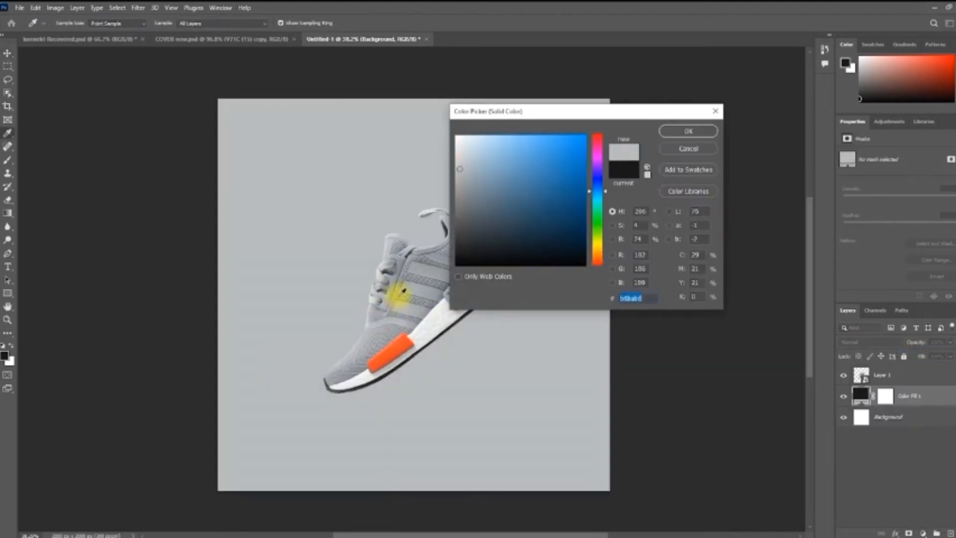
click(456, 153)
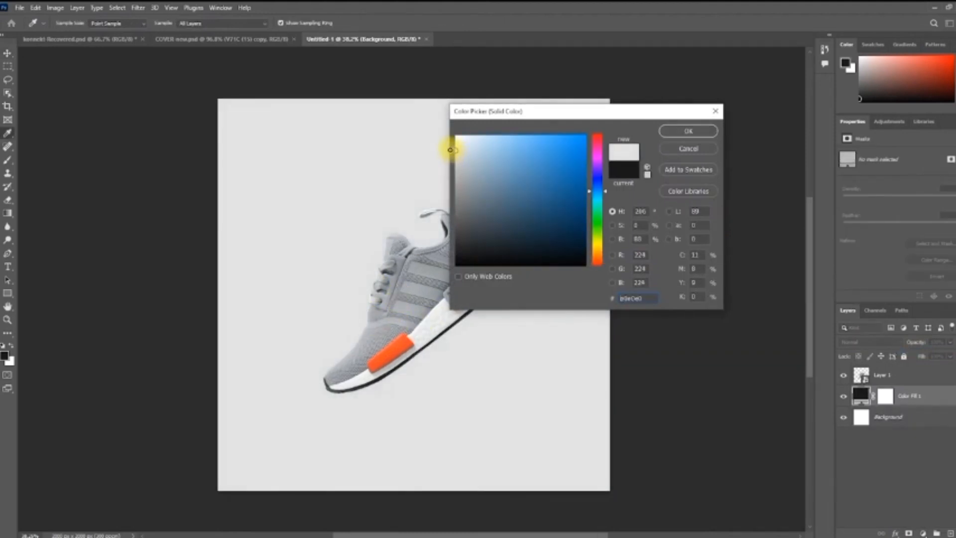
click(675, 132)
Fine-tune the shoe's rotation with Free Transform, keeping the toe pointing down
key(ctrl+t)
drag(516, 271, 536, 199)
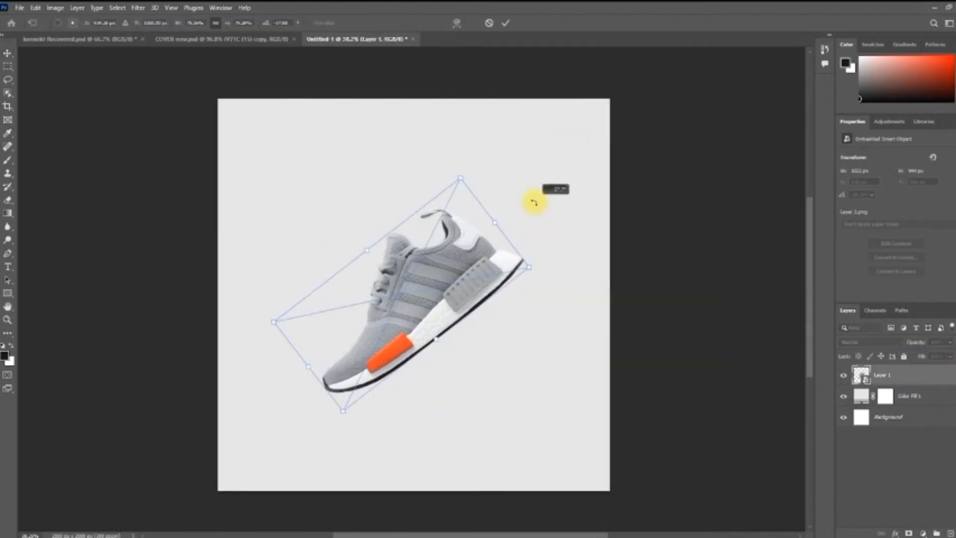
key(Return)
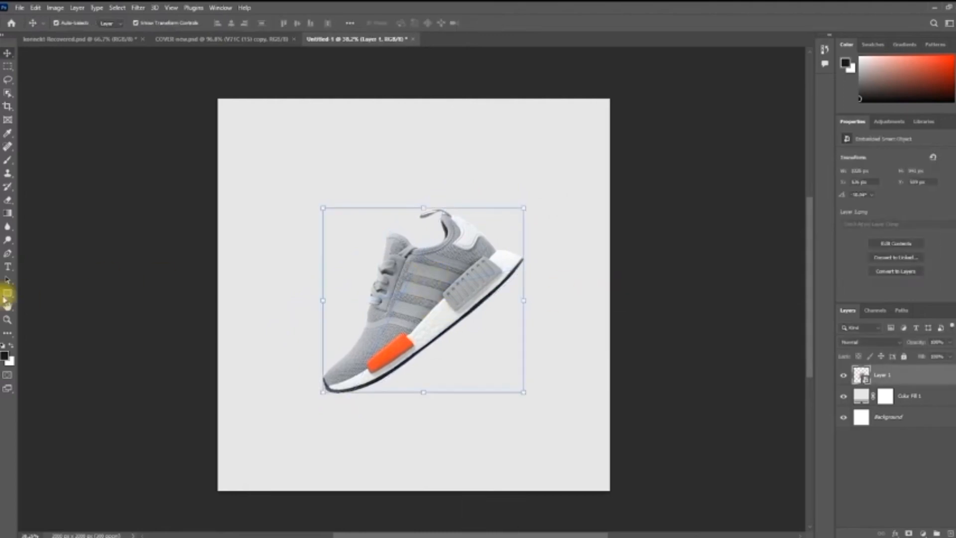
Draw a full-height vertical rectangle over the canvas and skew it into a diagonal band running from upper-left to lower-right corner
click(7, 293)
drag(360, 96, 558, 486)
key(ctrl+t)
drag(407, 96, 263, 97)
key(Return)
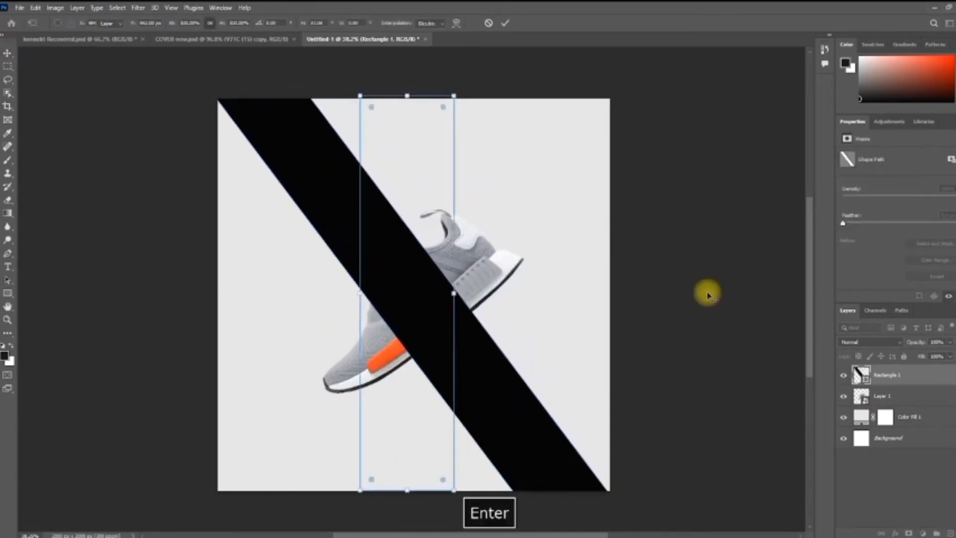
Remove the stroke from the diagonal band
click(146, 24)
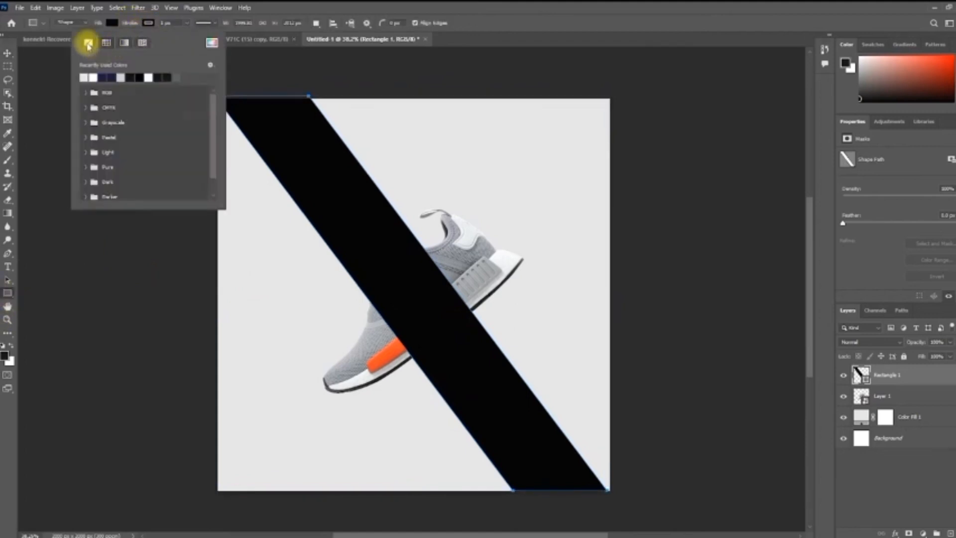
click(87, 43)
click(354, 274)
click(534, 232)
Fill the diagonal band with dark grey #6d7077 and place its layer behind the shoe
double_click(866, 381)
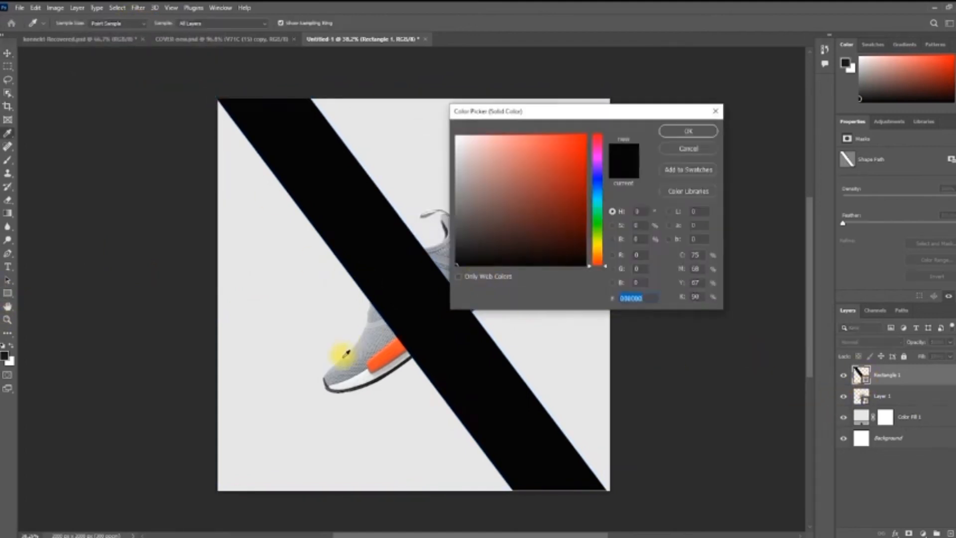
click(338, 351)
drag(464, 192, 466, 204)
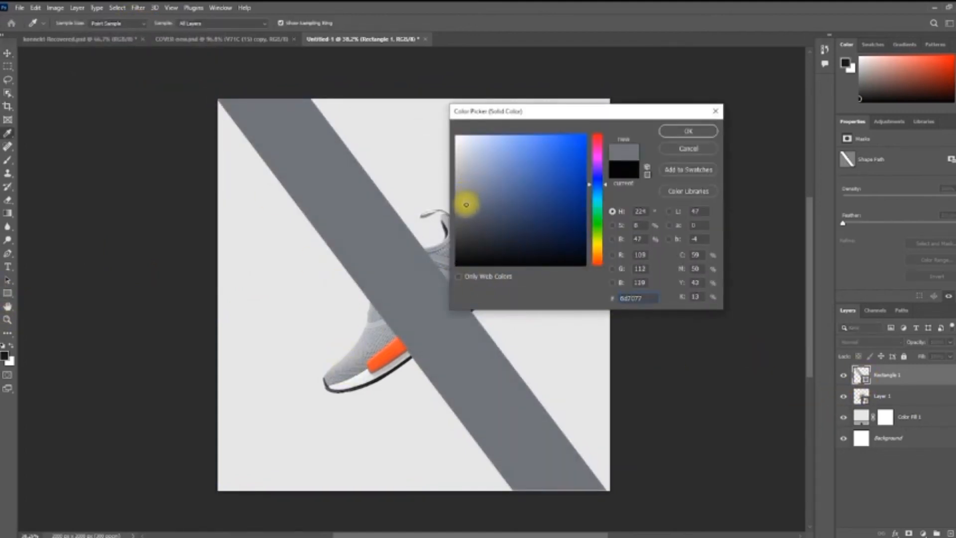
click(691, 131)
key(ctrl+bracketleft)
Widen the diagonal band to about 114% and skew it so its lower end meets the canvas's lower-right corner
click(7, 52)
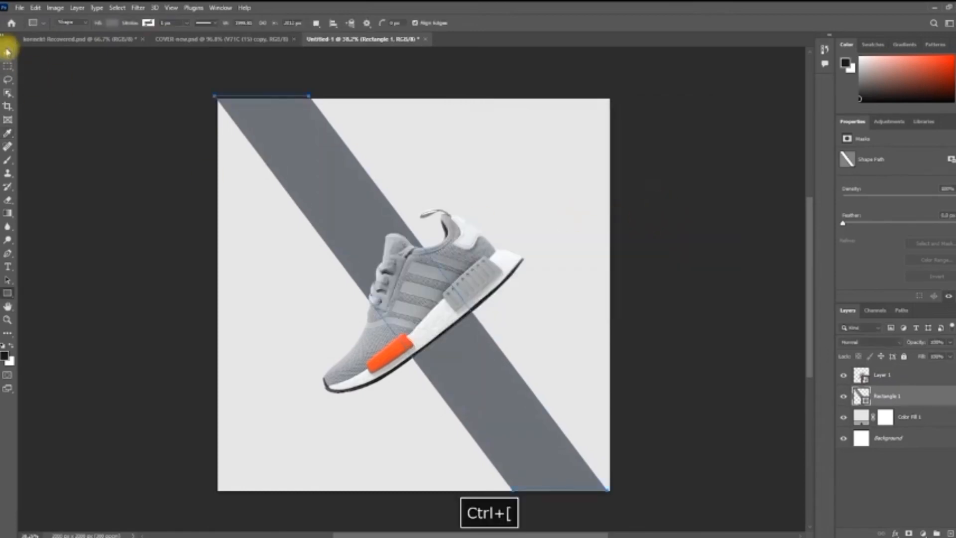
click(608, 294)
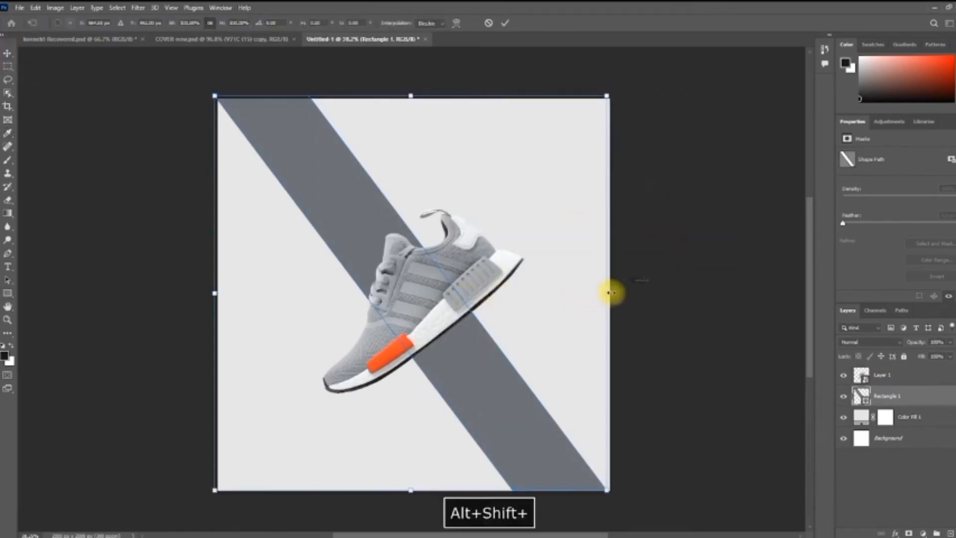
key(ctrl+z)
drag(613, 293, 661, 293)
key(Escape)
drag(568, 499, 530, 502)
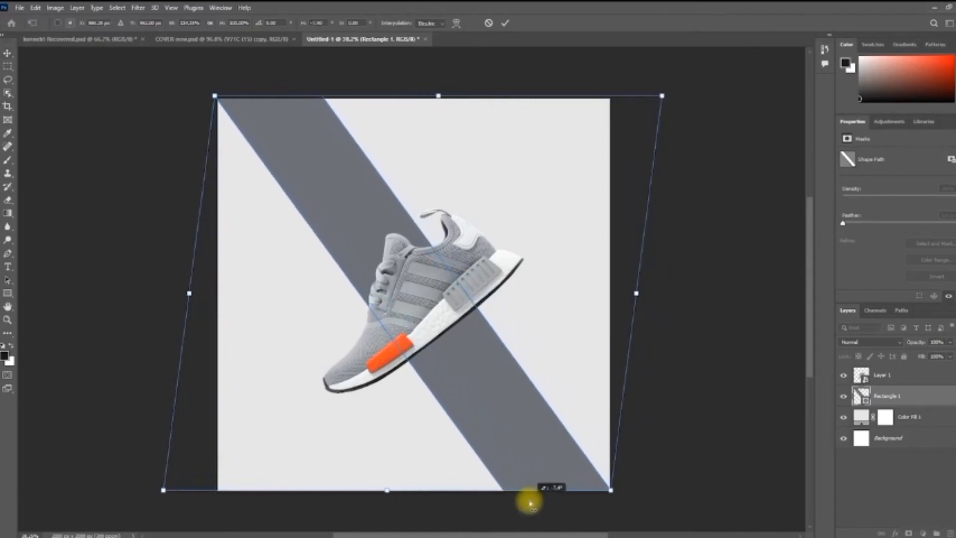
key(Return)
Move the shoe slightly up and to the right over the diagonal band
click(737, 388)
drag(421, 299, 428, 296)
click(861, 396)
double_click(861, 396)
click(405, 355)
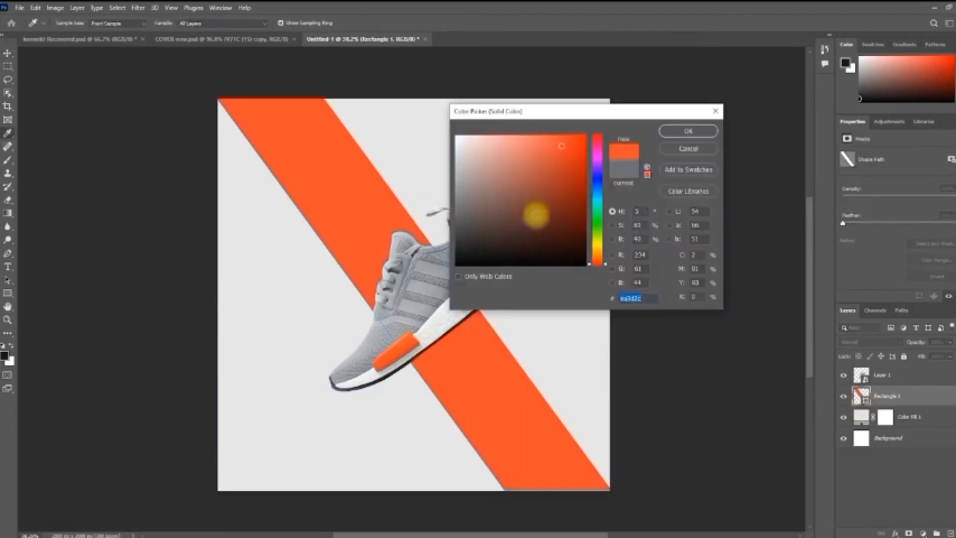
drag(567, 115, 581, 119)
click(711, 147)
click(691, 316)
Draw a narrow vertical rectangle about 42 px wide and 406 px tall above the shoe
click(408, 305)
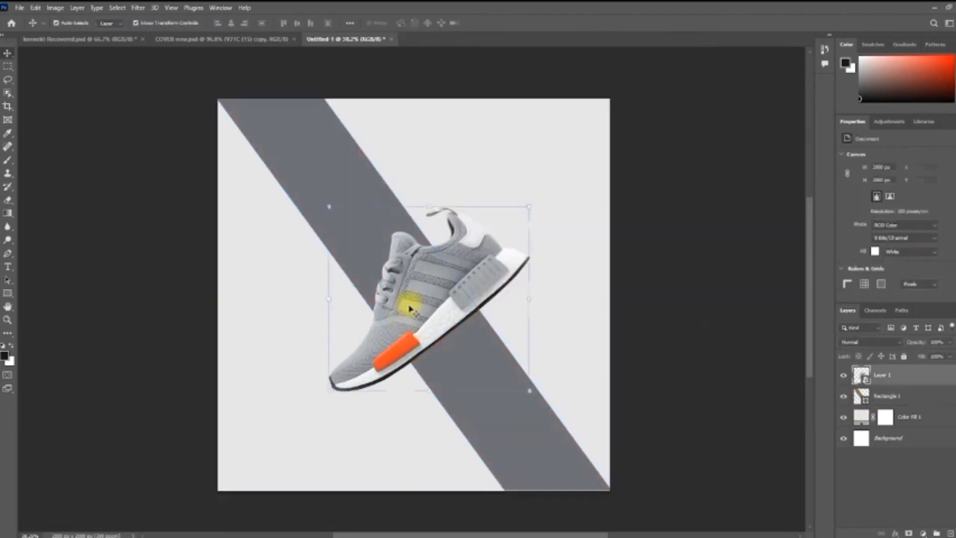
click(732, 309)
click(9, 293)
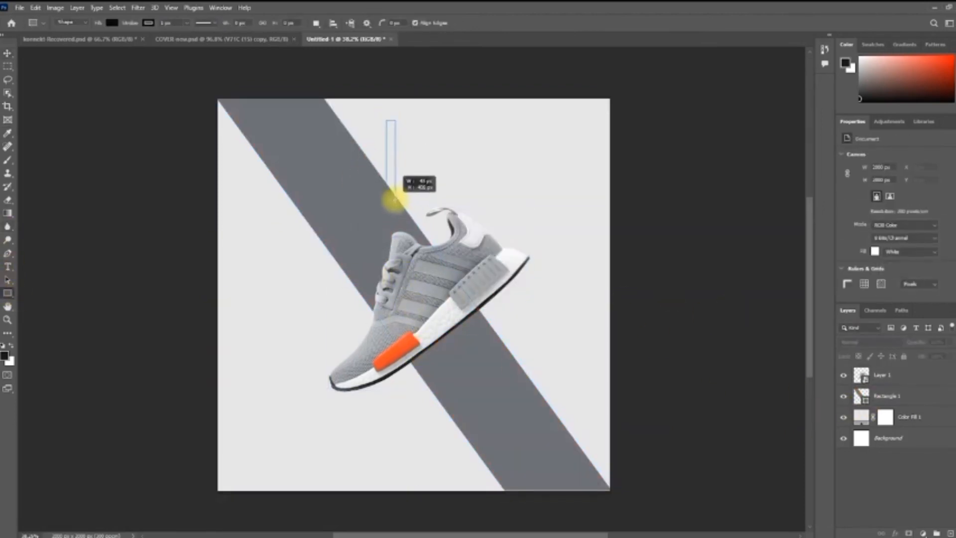
drag(394, 200, 394, 201)
Remove the stroke from the narrow rectangle
click(148, 23)
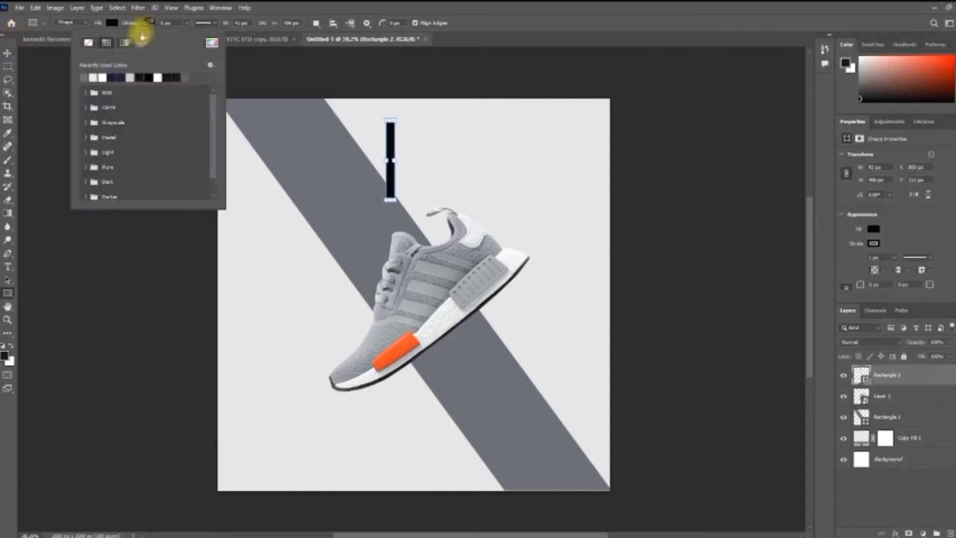
click(9, 53)
key(ctrl+z)
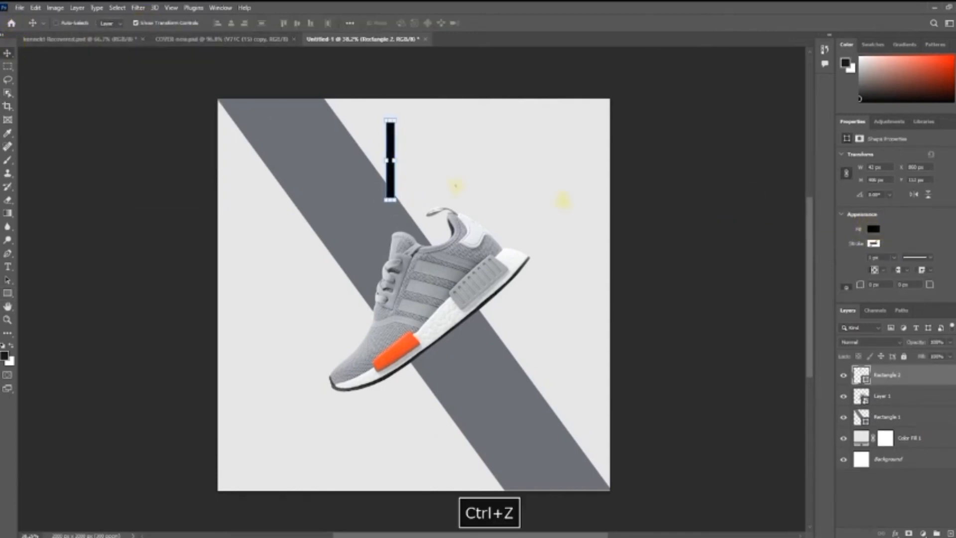
Set the narrow rectangle to no fill and give it a 2 px orange stroke sampled from the shoe's sole
click(874, 229)
click(890, 229)
click(874, 243)
click(863, 263)
click(874, 244)
click(874, 243)
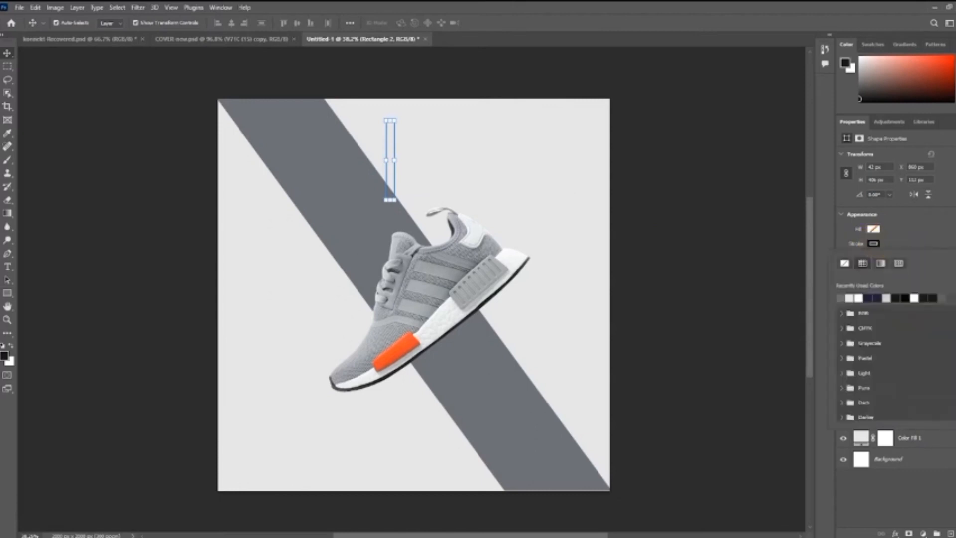
click(953, 263)
click(404, 339)
click(677, 132)
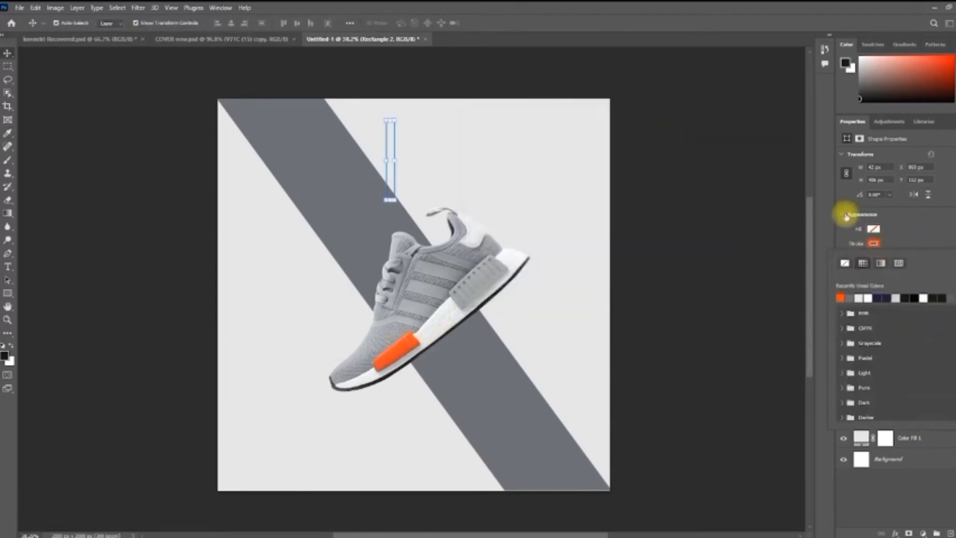
click(874, 243)
key(Return)
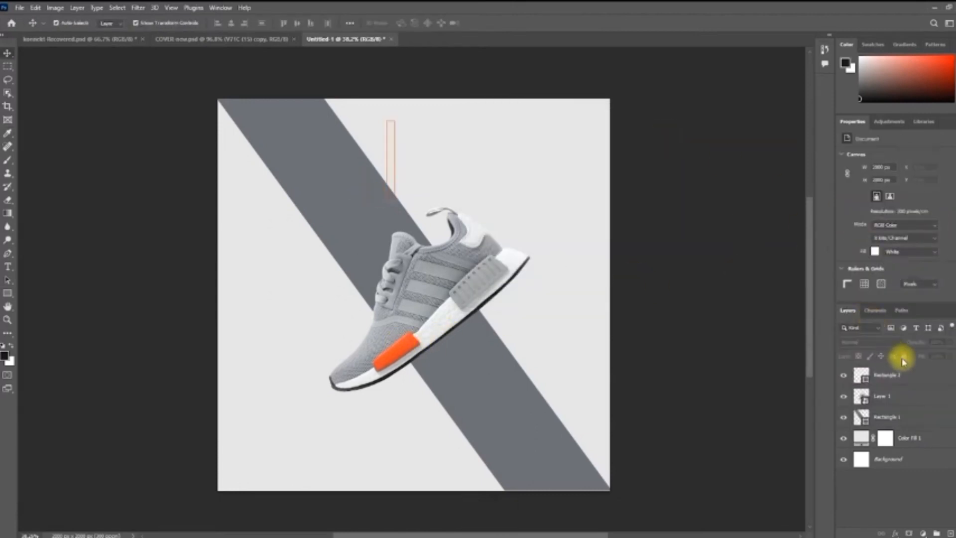
Duplicate the narrow orange-outlined rectangle and show the rulers
click(8, 53)
scroll(367, 141, up, 3)
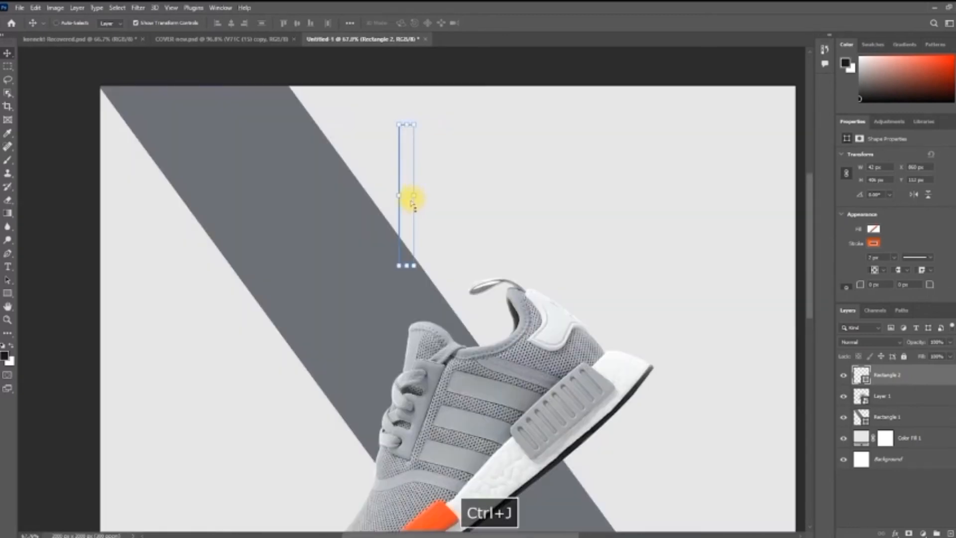
key(ctrl+j)
key(ctrl+r)
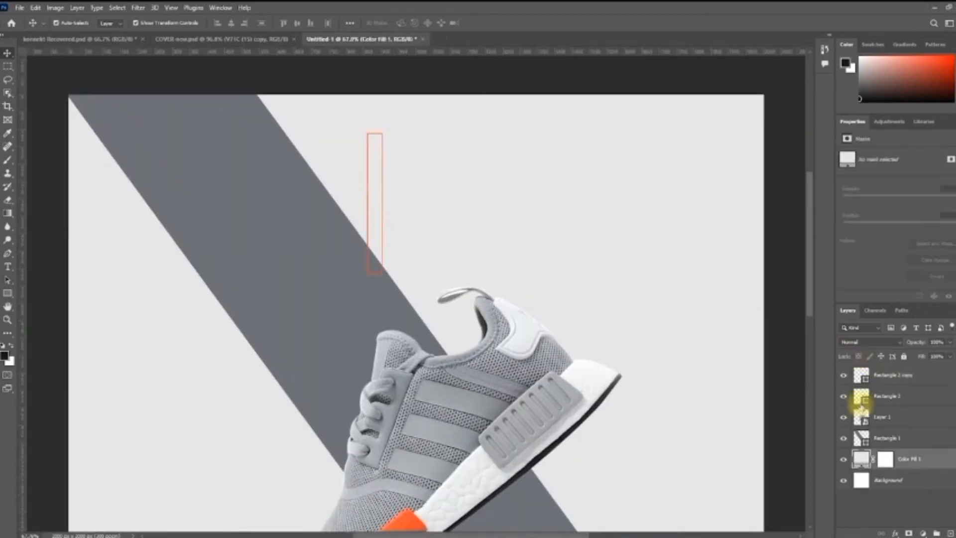
click(362, 206)
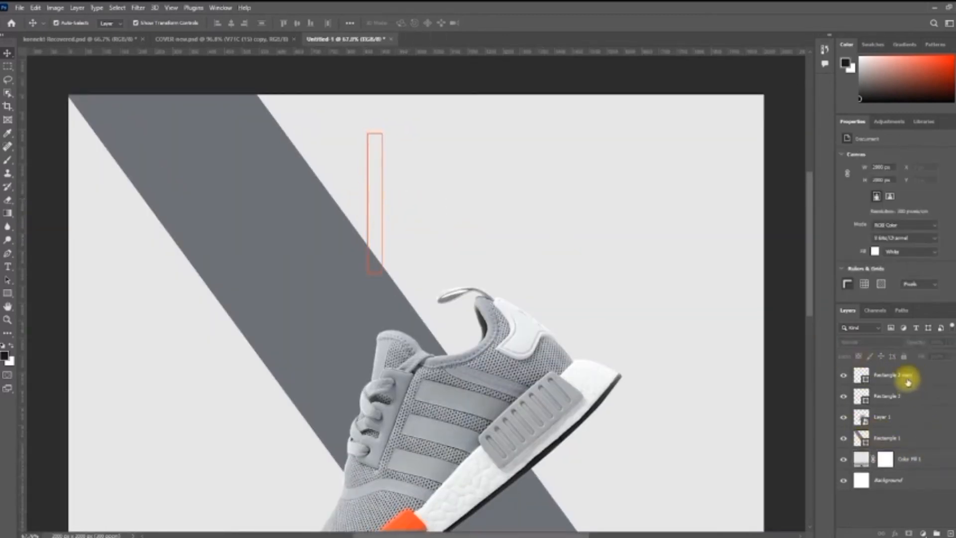
Move the copied rectangle to the right of the original, level with it and separated by a gap
key(ctrl+t)
drag(377, 226, 410, 238)
key(Left)
key(Left)
key(Left)
key(Left)
key(Left)
key(Left)
key(Return)
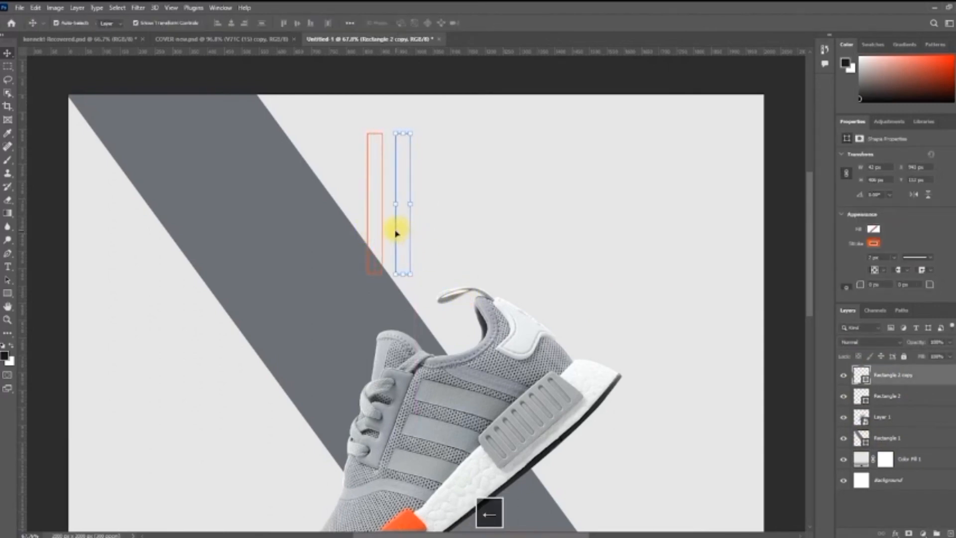
Nudge the copied rectangle left to narrow the gap between it and the original
click(402, 233)
click(396, 233)
key(Left)
key(Left)
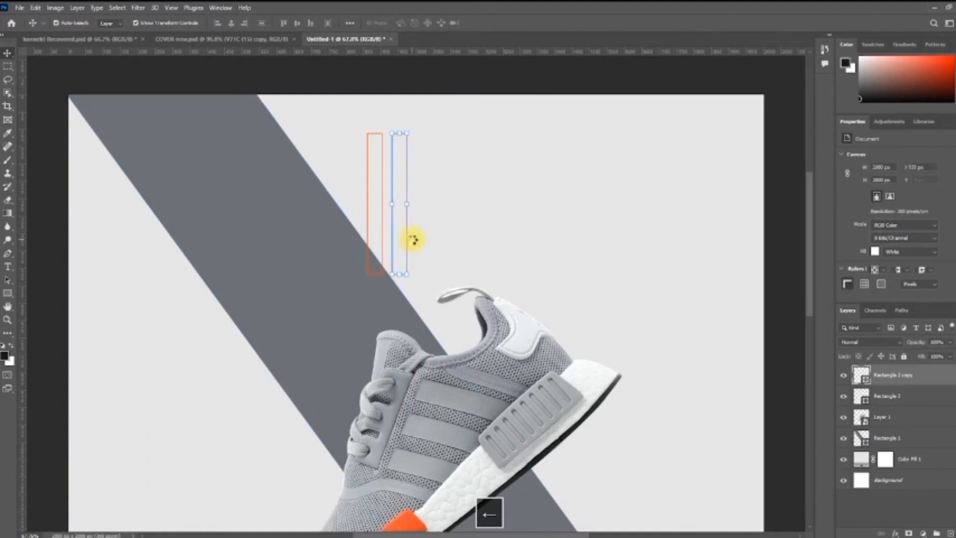
key(Left)
key(Left)
key(Left)
key(Left)
key(Right)
Try to duplicate both outlined rectangles together and shift the copied pair to the right
shift+click(916, 398)
right_click(898, 399)
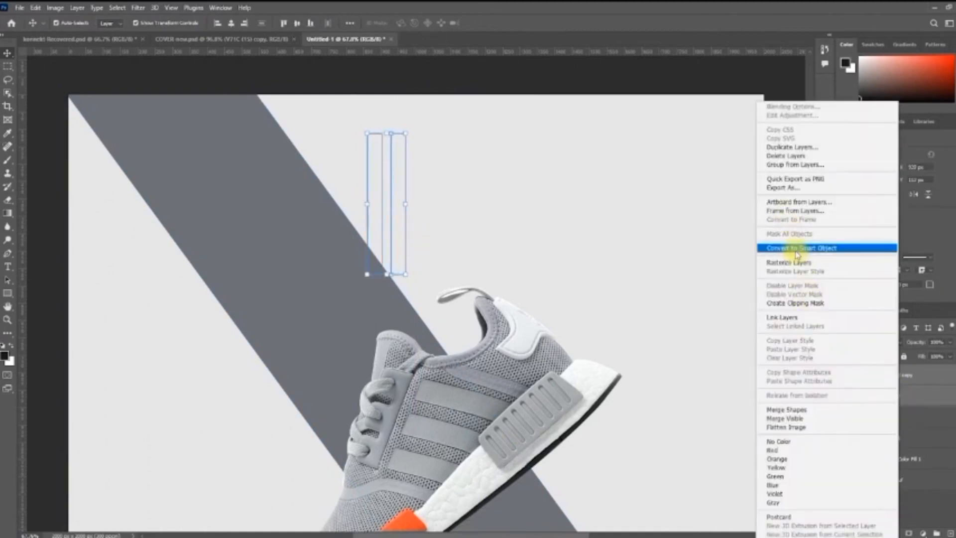
click(460, 239)
key(ctrl+j)
key(ctrl+t)
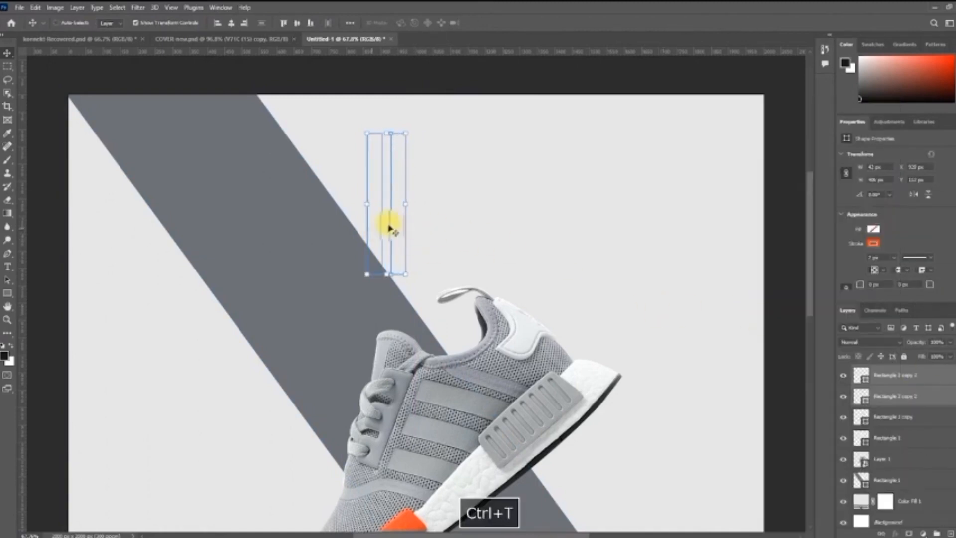
drag(389, 222, 412, 219)
key(ctrl+z)
shift+click(916, 398)
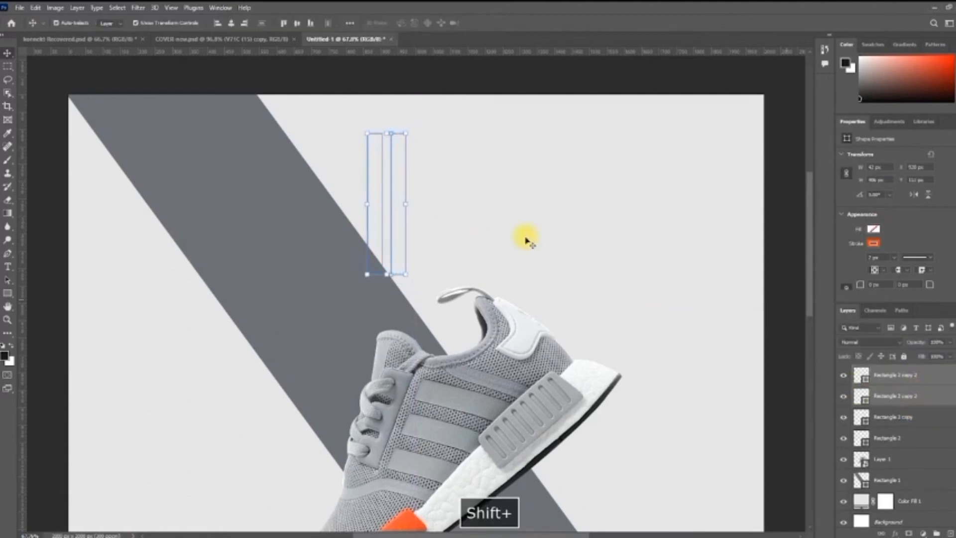
key(ctrl+t)
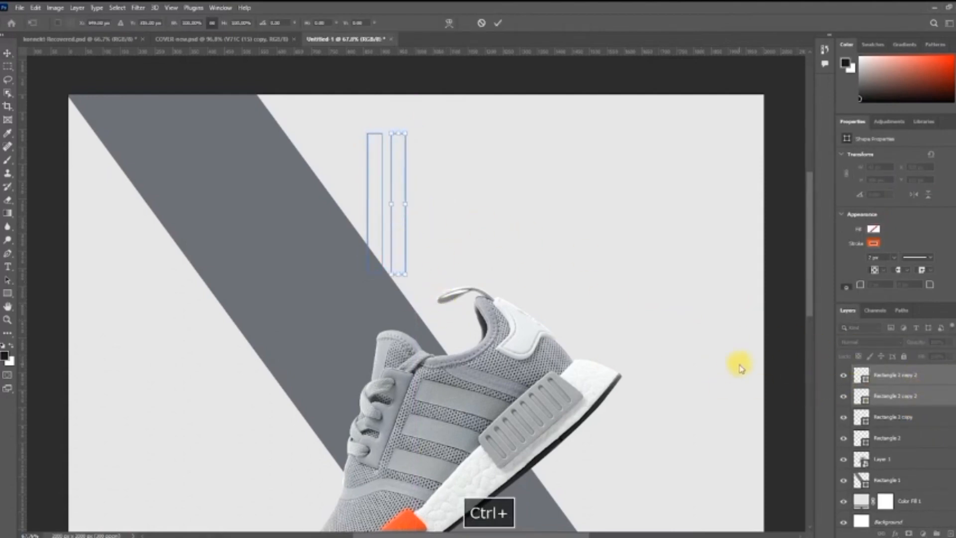
click(482, 24)
Delete the extra rectangle copies at the top of the layer stack
click(894, 374)
shift+click(900, 398)
shift+click(916, 417)
key(Delete)
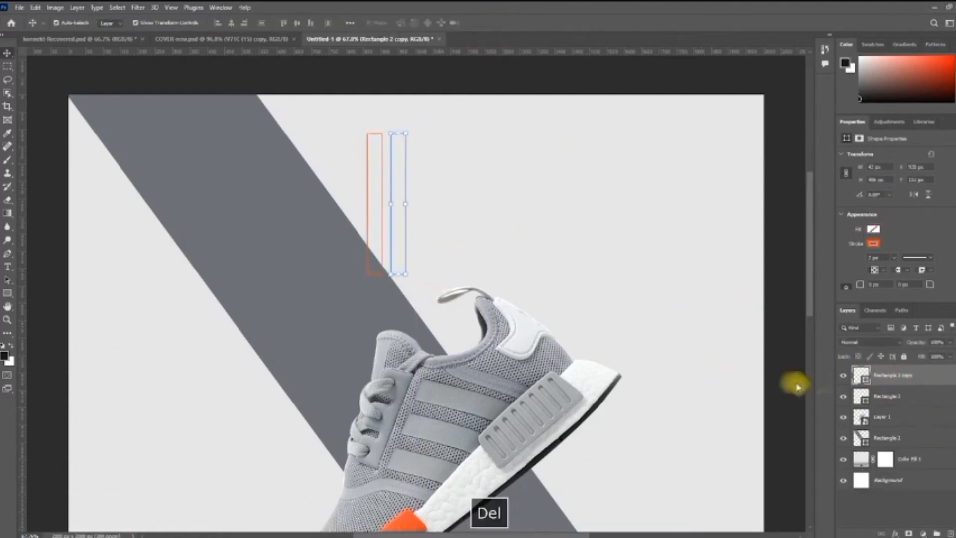
Position the copied rectangle just right of the original with a narrow gap, and group the two rectangles
key(ctrl+t)
drag(376, 221, 401, 219)
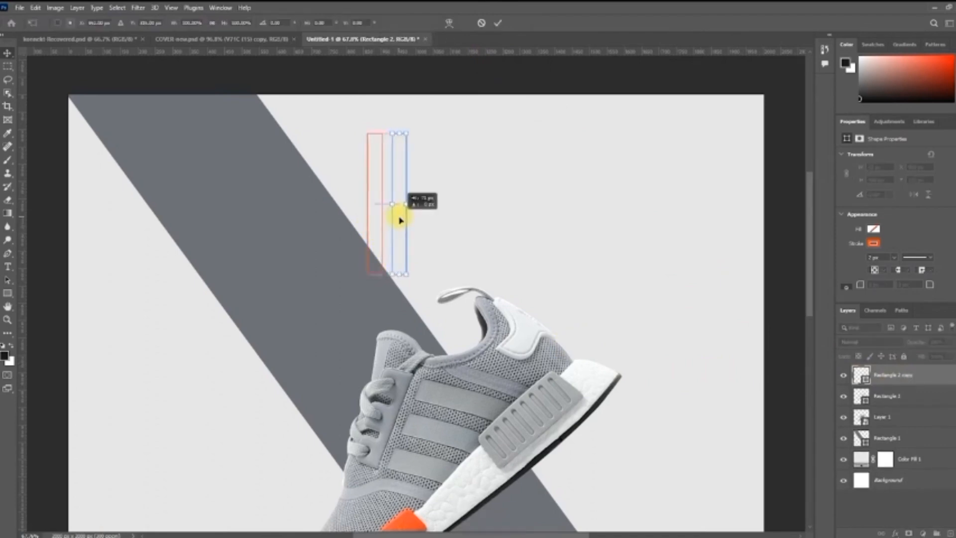
key(Return)
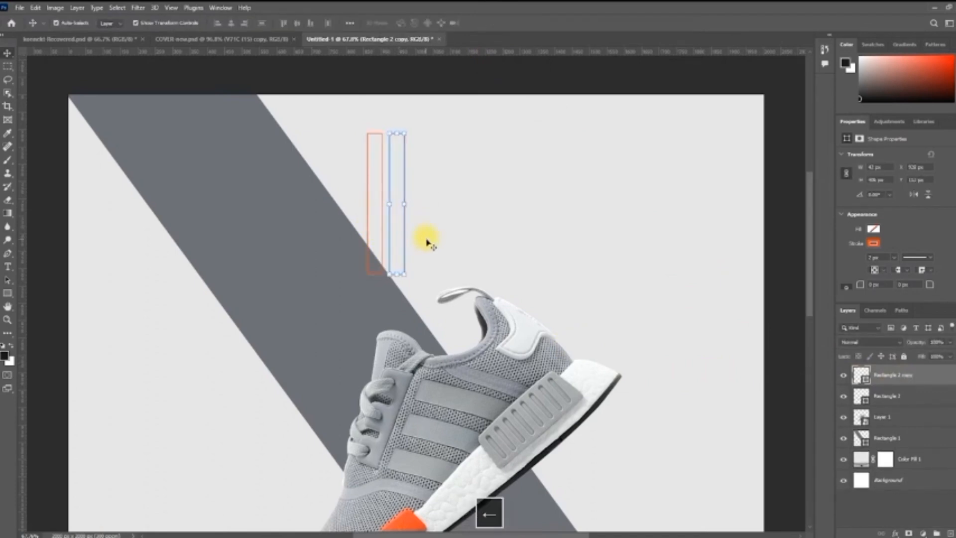
shift+click(892, 396)
key(ctrl+g)
Duplicate the rectangle group, place the copy directly to its right, and select both groups
key(ctrl+j)
key(ctrl+t)
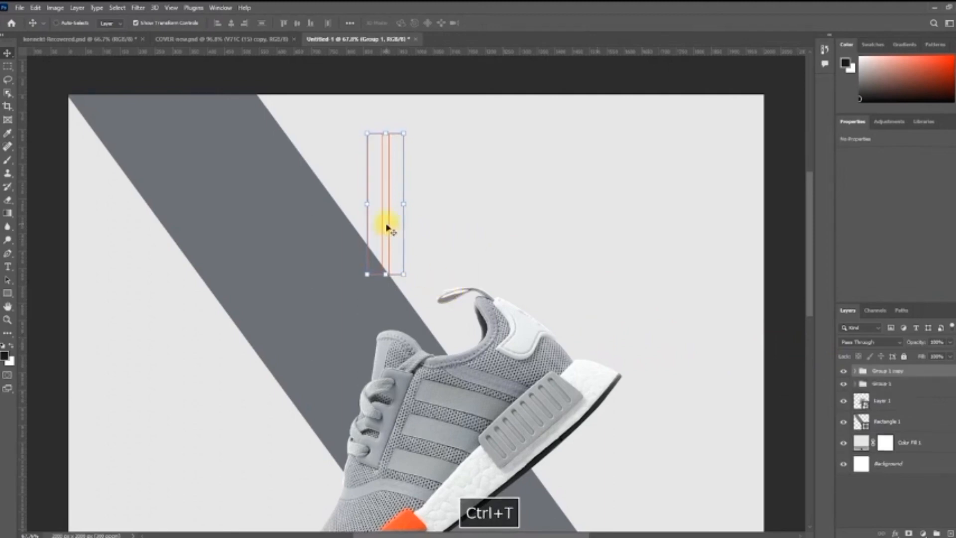
drag(387, 227, 433, 223)
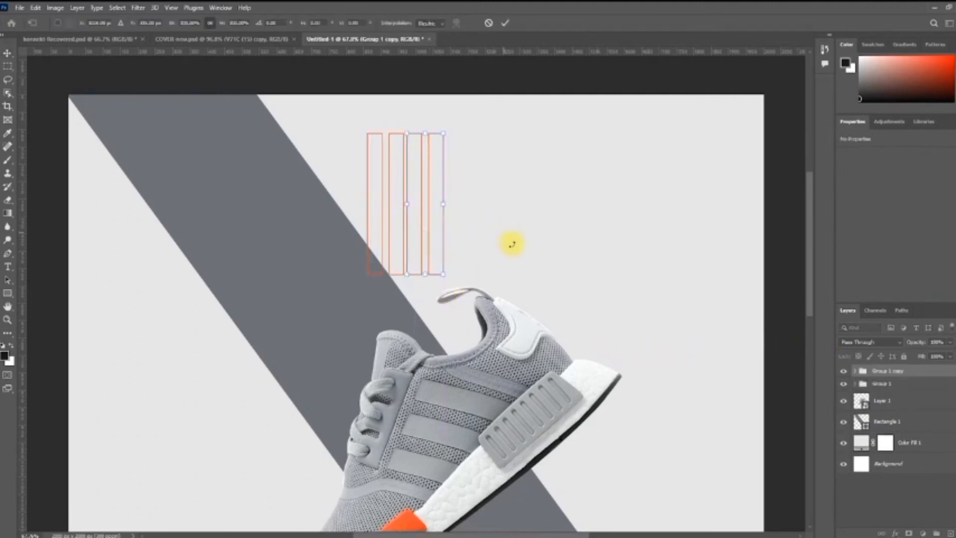
shift+click(889, 383)
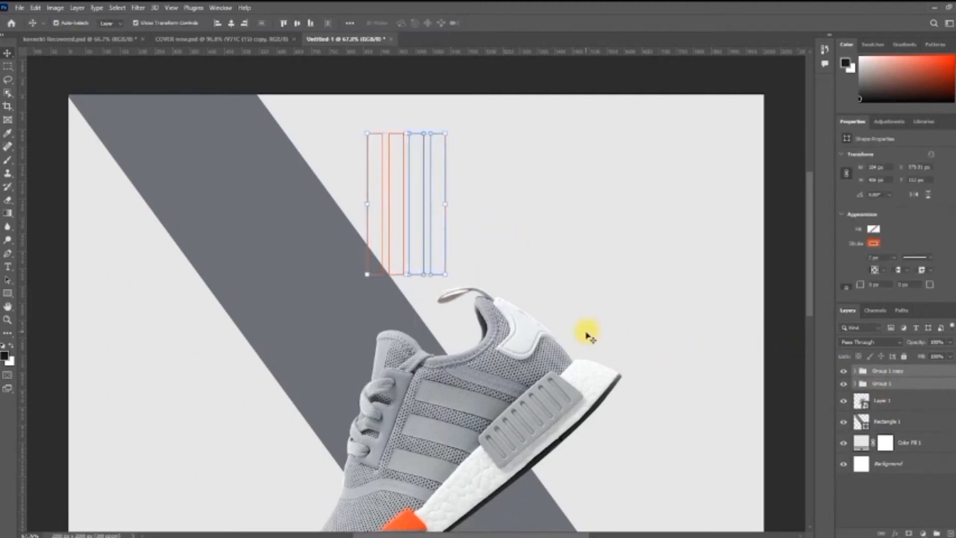
Duplicate the second rectangle group and place the copy directly to its right, extending the row to six outlined bars
key(ctrl+j)
key(ctrl+t)
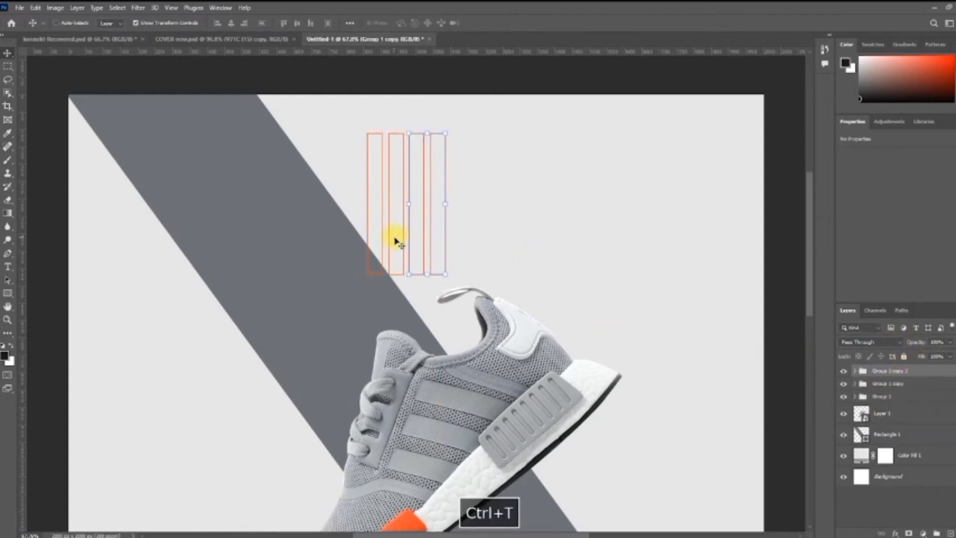
drag(395, 234, 468, 234)
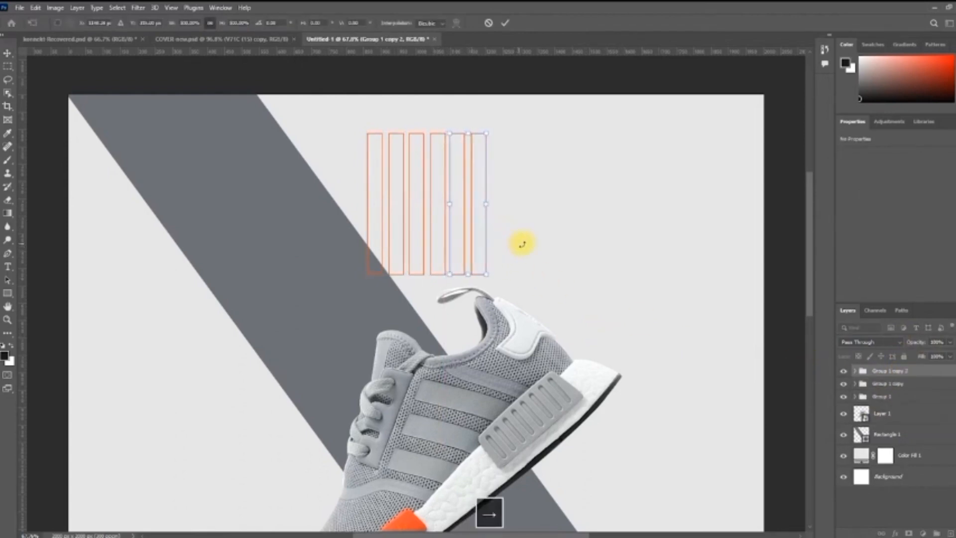
key(Return)
Convert the three rectangle groups together into one smart object
shift+click(889, 397)
right_click(889, 396)
click(840, 273)
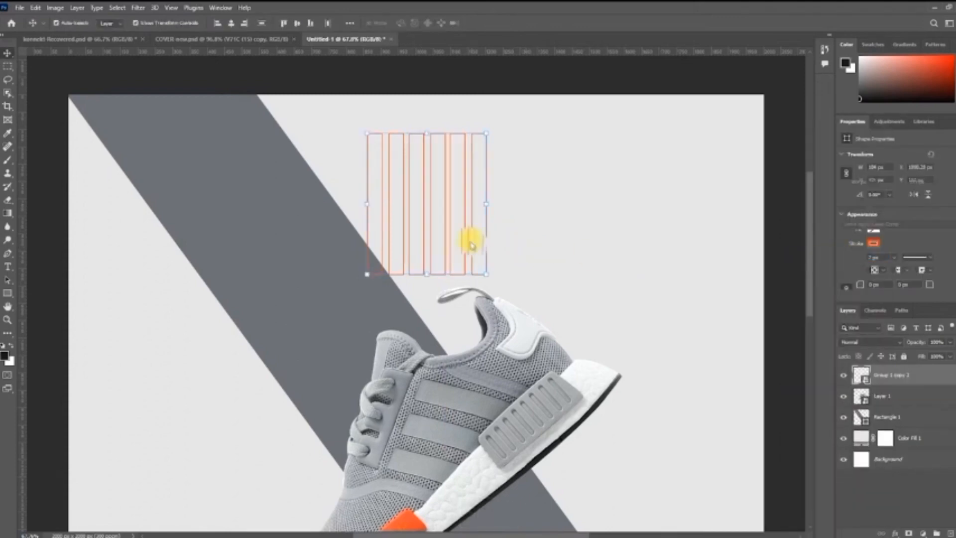
Skew the row of bars into right-leaning stripes, widen it, place it above the shoe's heel, and stack it behind the shoe
key(ctrl+t)
drag(426, 272, 338, 274)
drag(442, 204, 465, 205)
drag(436, 240, 529, 256)
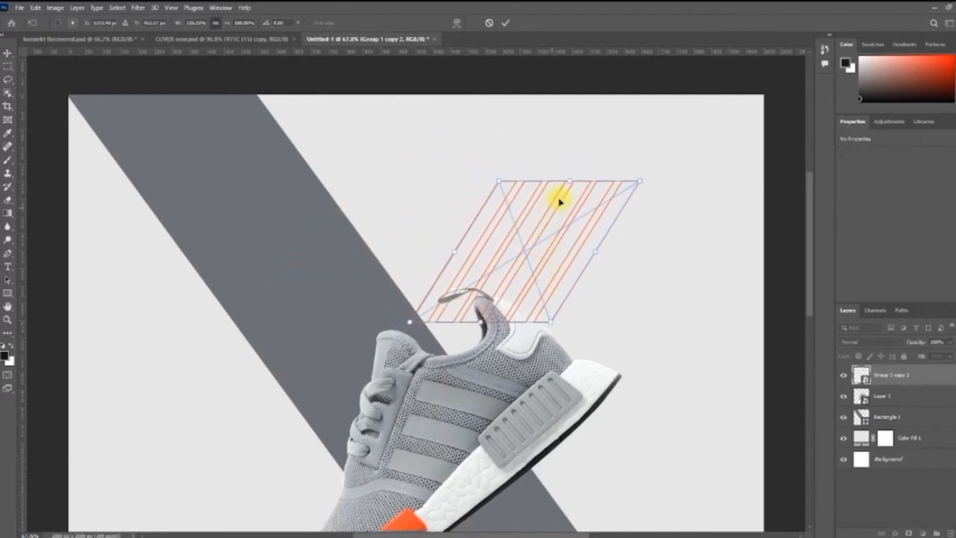
drag(559, 199, 566, 216)
key(Return)
key(ctrl+bracketleft)
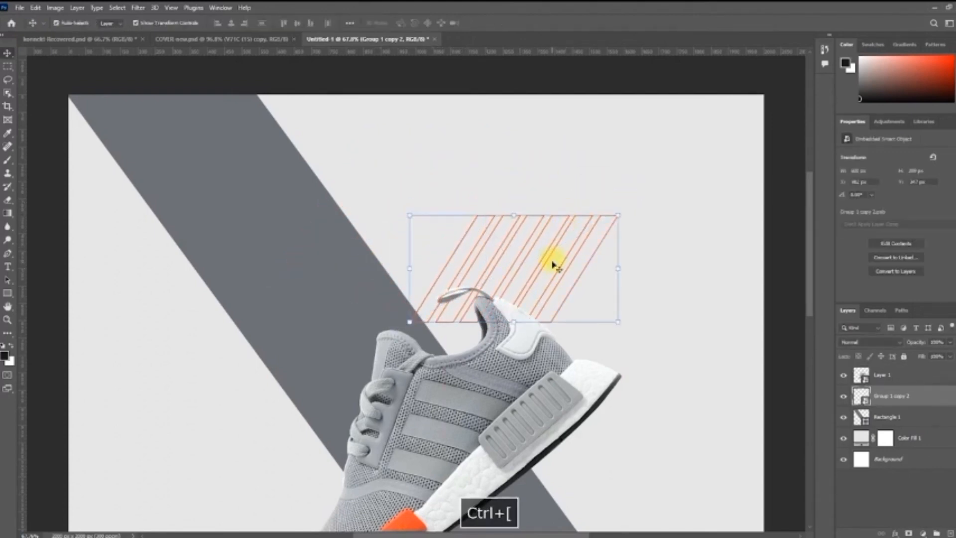
Enlarge the slanted bars slightly, keeping them behind the shoe's heel
scroll(395, 214, down, 4)
click(549, 293)
mouse_move(527, 254)
mouse_down()
mouse_move(544, 255)
mouse_move(508, 270)
mouse_move(518, 264)
mouse_up()
key(Return)
key(Return)
scroll(591, 305, down, 1)
scroll(591, 304, down, 4)
Scale the slanted bars down slightly behind the shoe's heel
key(space)
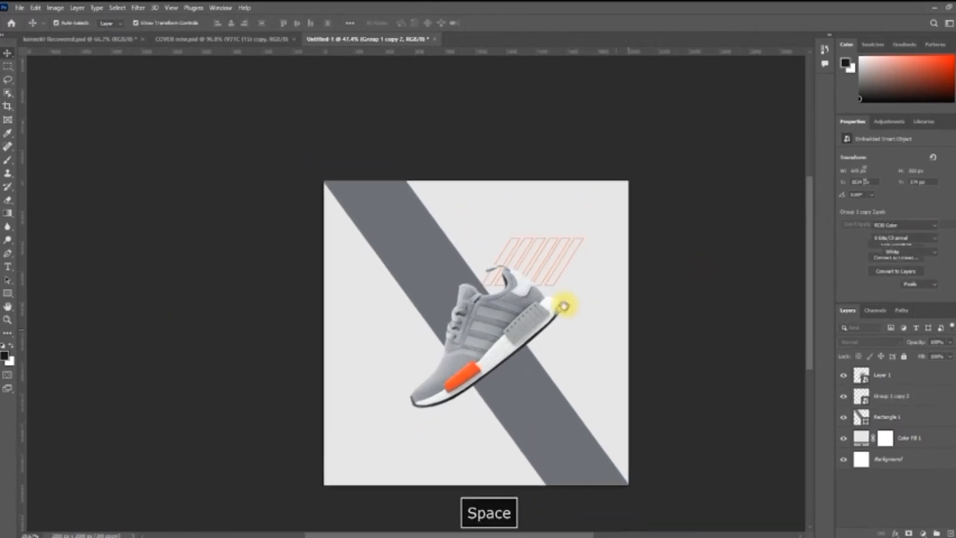
drag(564, 307, 534, 304)
scroll(535, 303, up, 2)
click(474, 206)
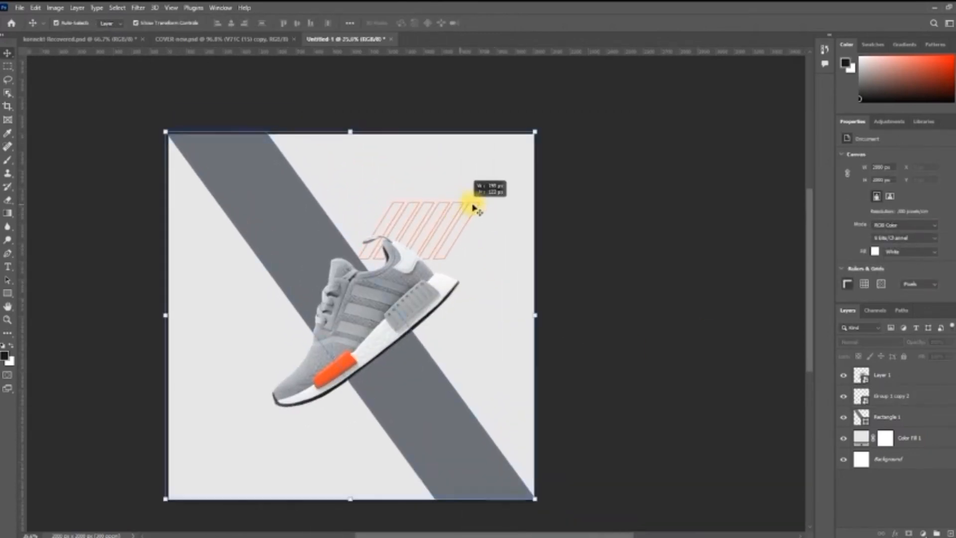
click(880, 377)
click(898, 396)
key(ctrl+t)
drag(480, 203, 467, 208)
key(Return)
click(564, 261)
Add the text BOOST and enlarge it across the lower half of the shoe
key(space)
drag(553, 347, 555, 335)
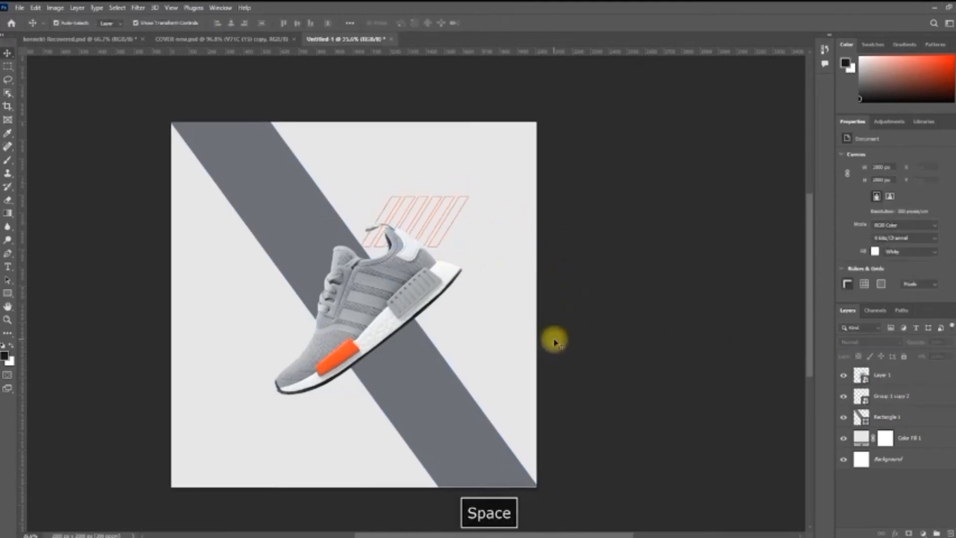
key(space)
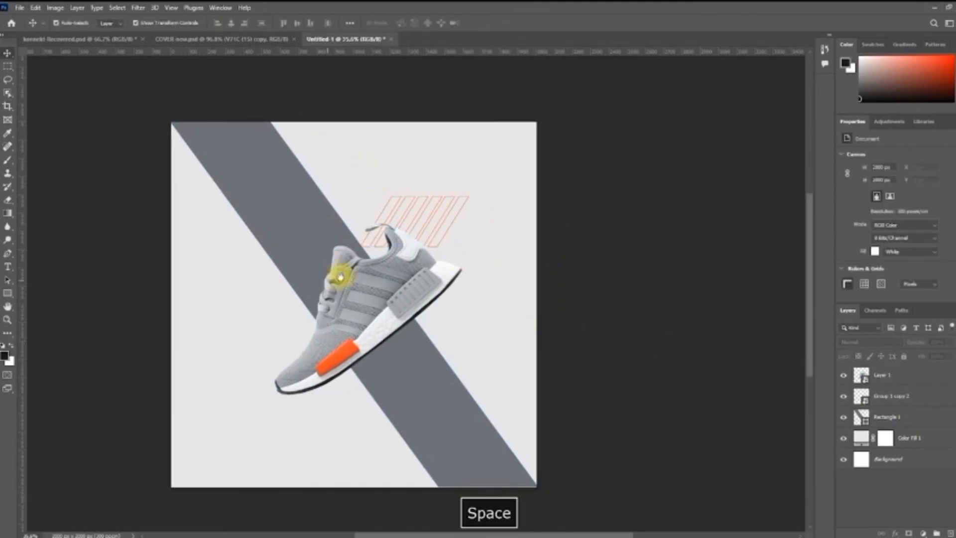
drag(341, 277, 360, 271)
click(8, 266)
click(218, 311)
key(Caps_Lock)
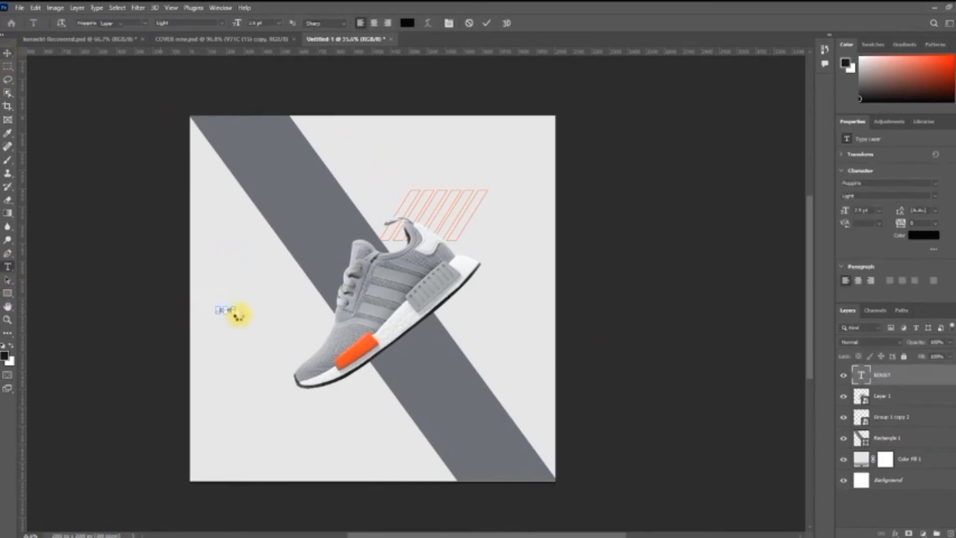
drag(235, 314, 463, 392)
drag(435, 360, 465, 354)
key(Return)
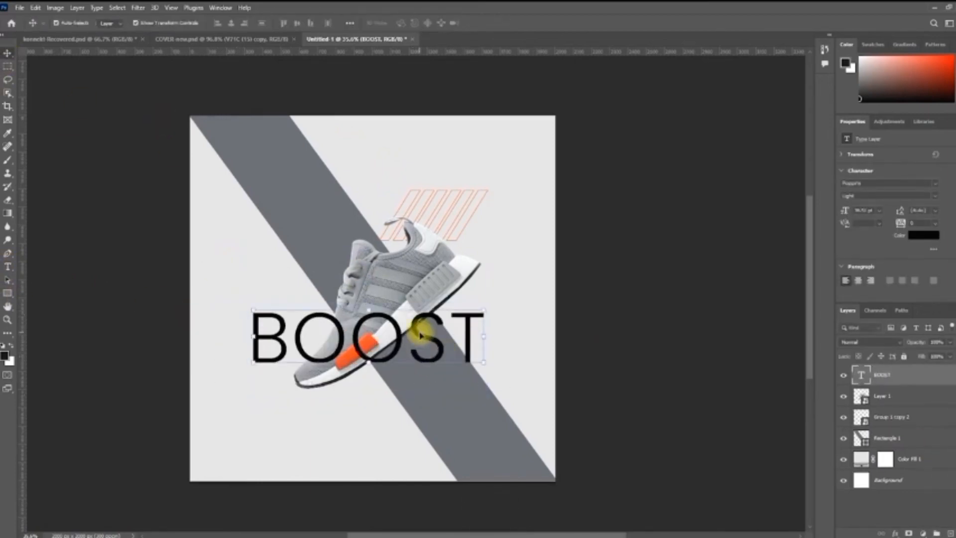
Set the BOOST text's font to Swis721 Blk BT Black with Optical kerning
click(221, 7)
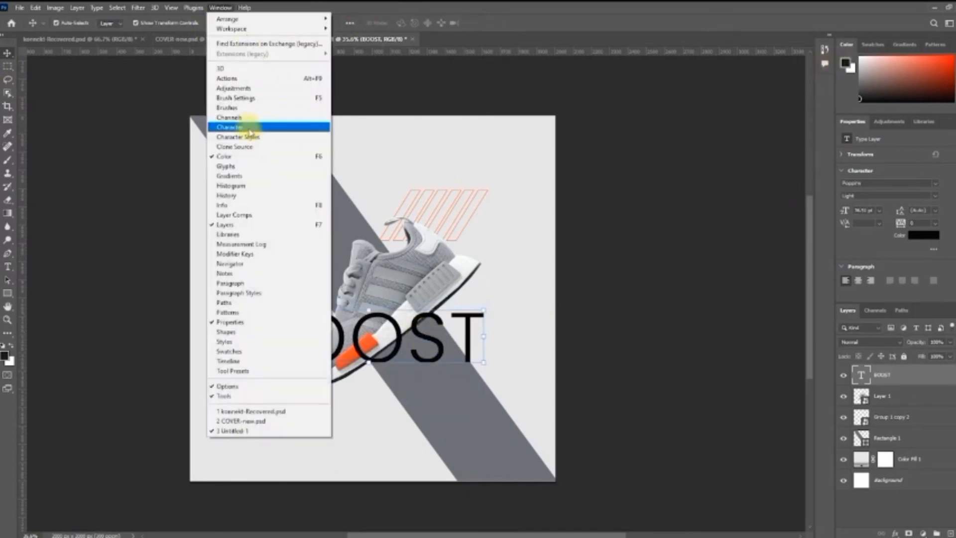
click(240, 124)
click(763, 100)
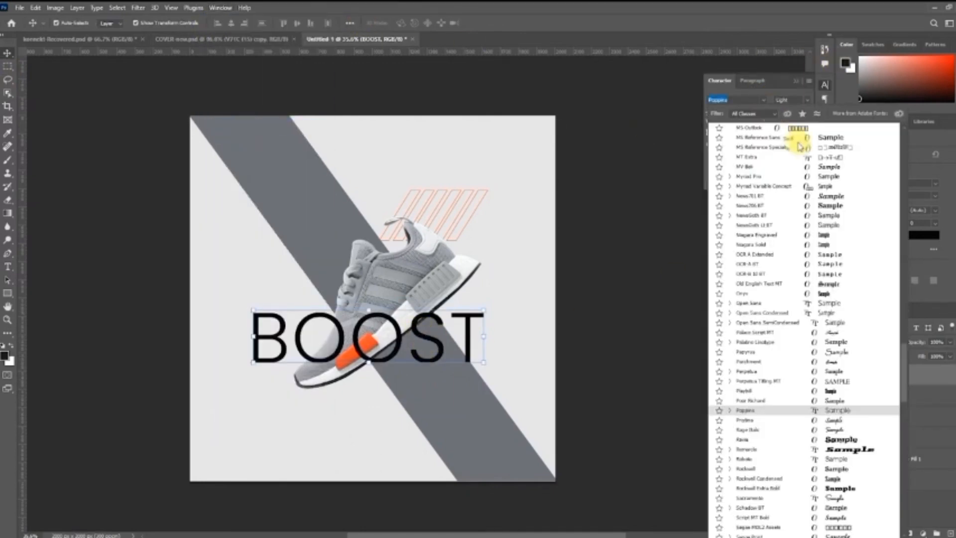
scroll(858, 240, down, 1)
scroll(850, 190, down, 6)
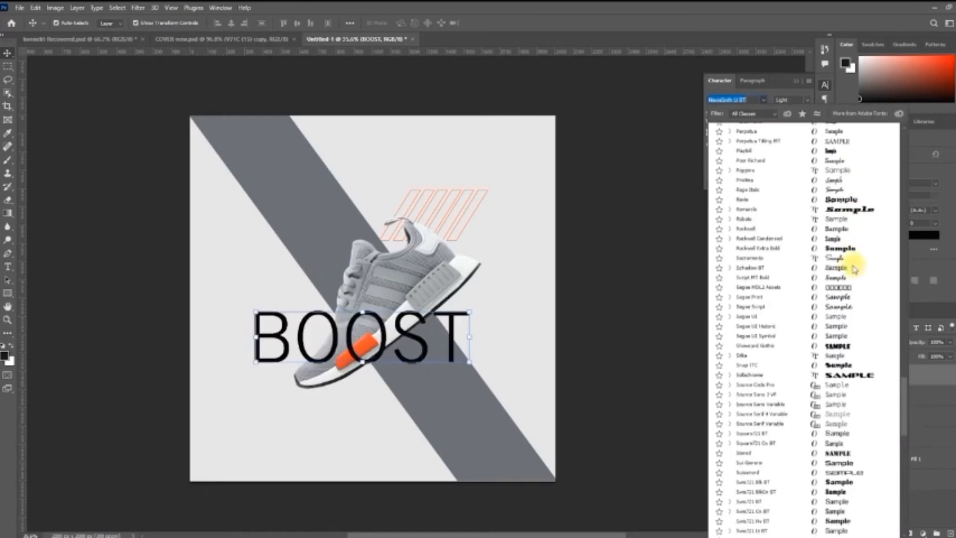
scroll(856, 366, down, 1)
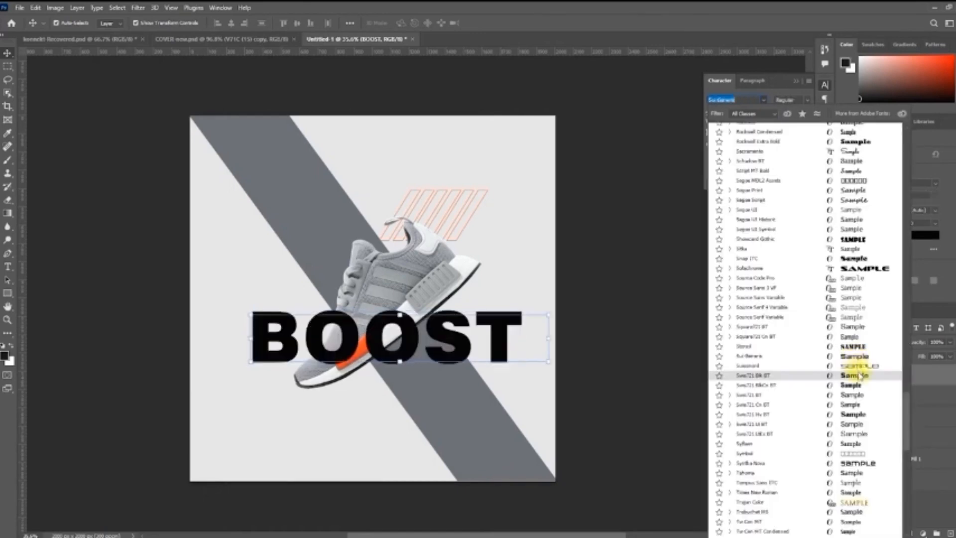
scroll(860, 377, down, 5)
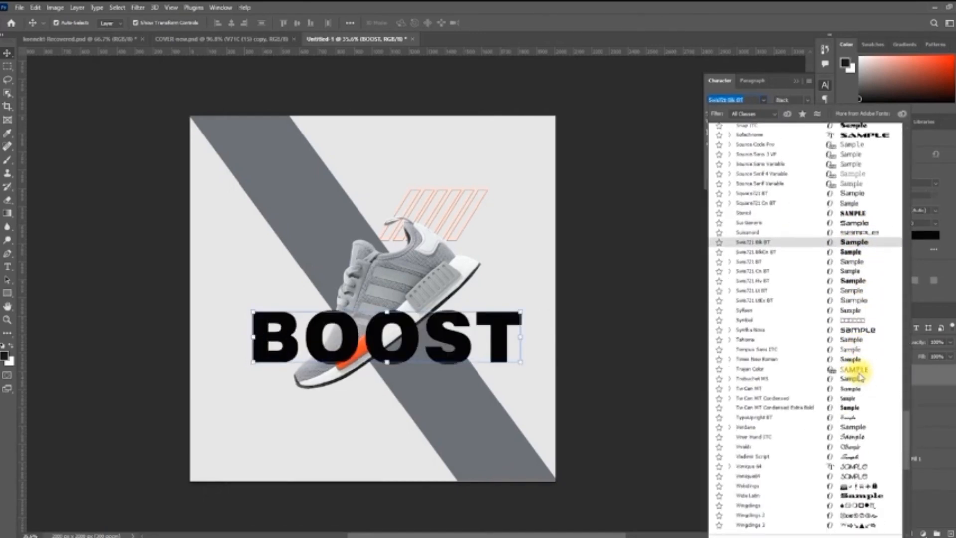
scroll(864, 284, up, 3)
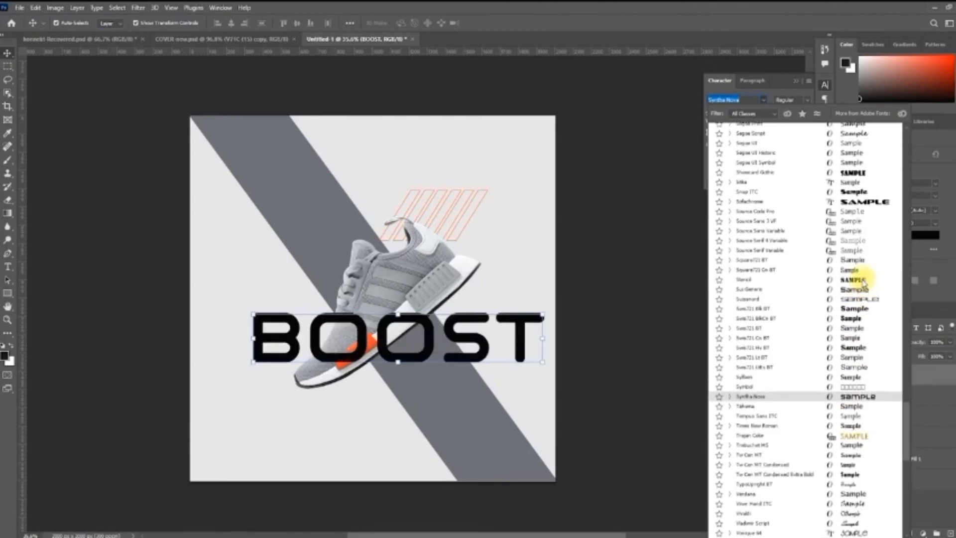
click(864, 309)
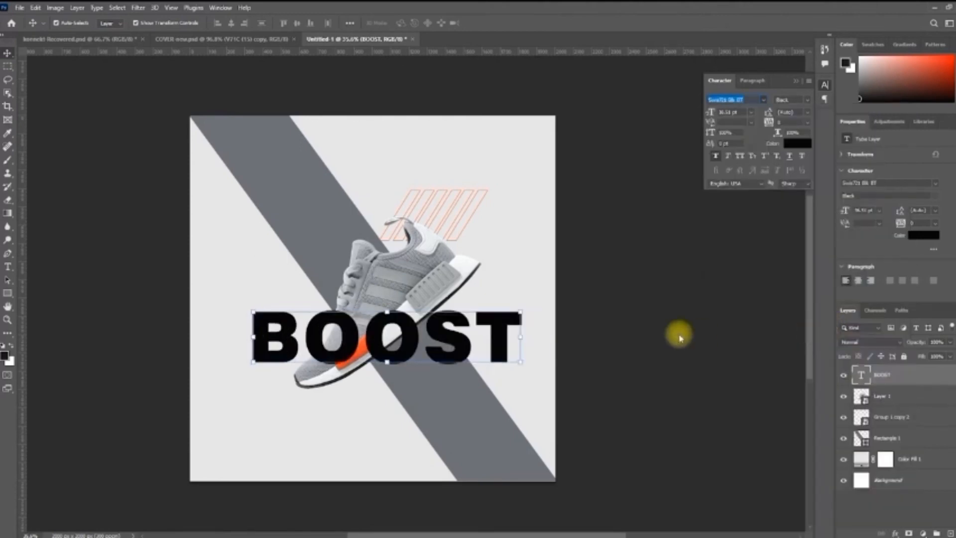
click(752, 122)
click(731, 139)
Shift BOOST slightly left and stack its layer directly above the diagonal band, behind the shoe and the bars
drag(458, 340, 451, 340)
key(ctrl+bracketleft)
key(ctrl+bracketleft)
key(ctrl+bracketleft)
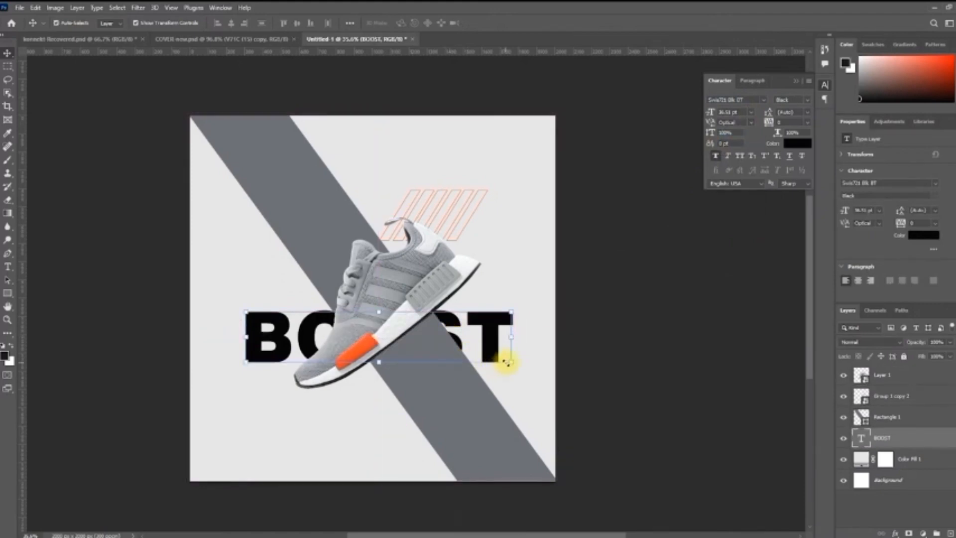
key(ctrl+bracketright)
Enlarge the BOOST text slightly
drag(506, 363, 516, 382)
key(ctrl+z)
key(Return)
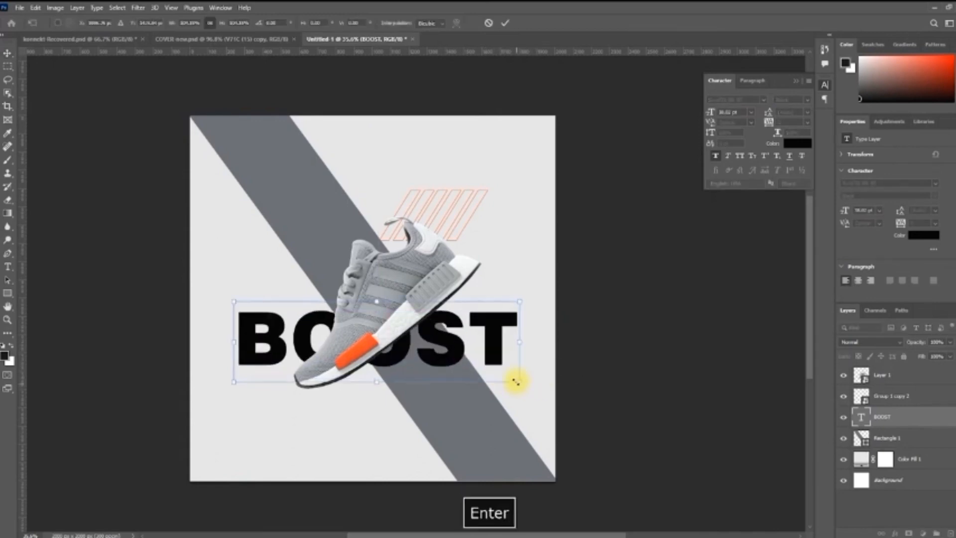
right_click(913, 416)
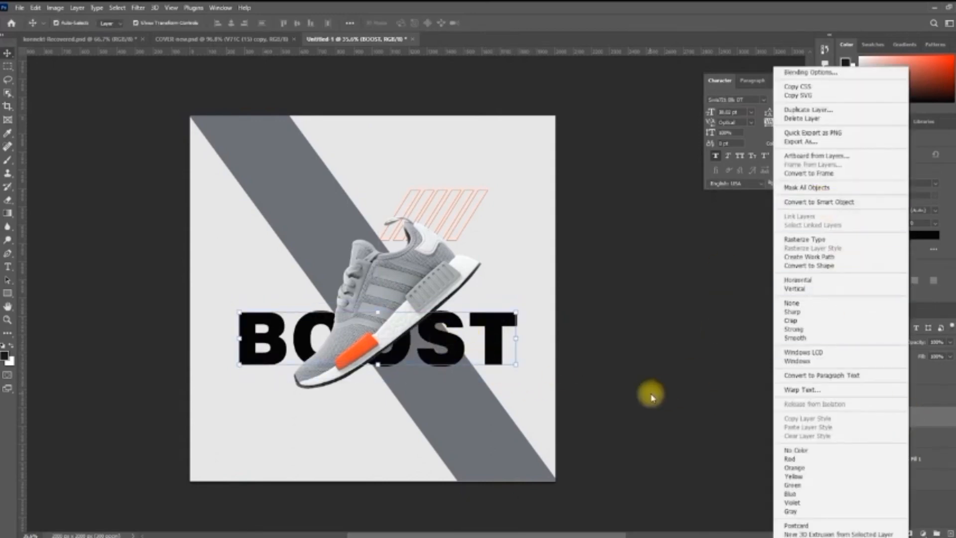
click(949, 417)
Recolour the BOOST text with the orange sampled from the patch on the shoe's sole
click(802, 143)
click(362, 345)
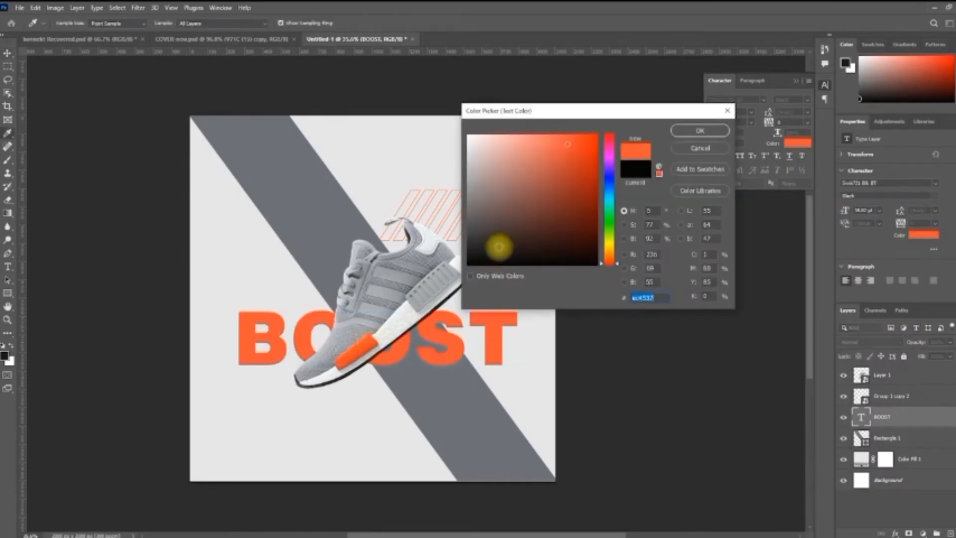
click(700, 130)
Convert the BOOST text to a smart object, enlarge it to about 1720 px wide, and shift it slightly up
right_click(919, 414)
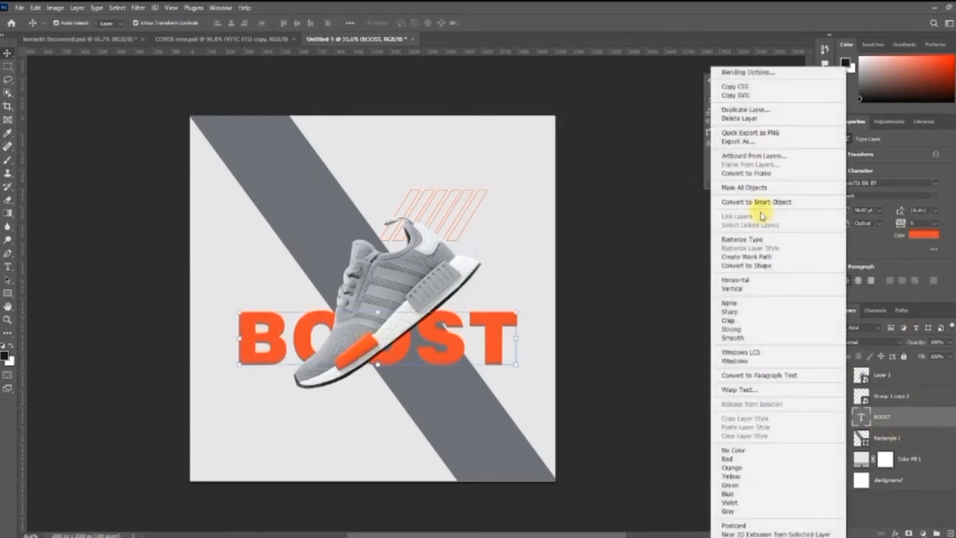
click(762, 252)
key(ctrl+t)
drag(517, 367, 530, 375)
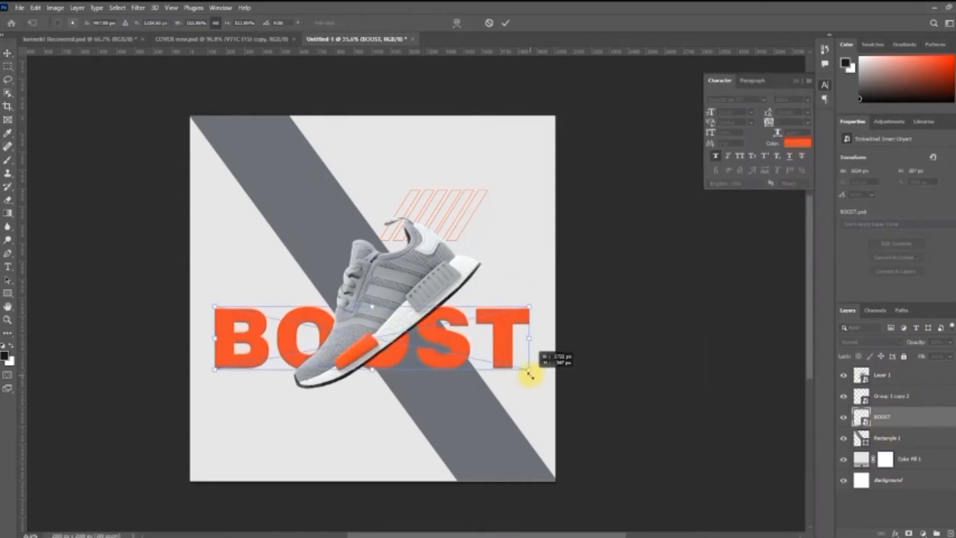
drag(463, 352, 462, 347)
key(Return)
click(574, 375)
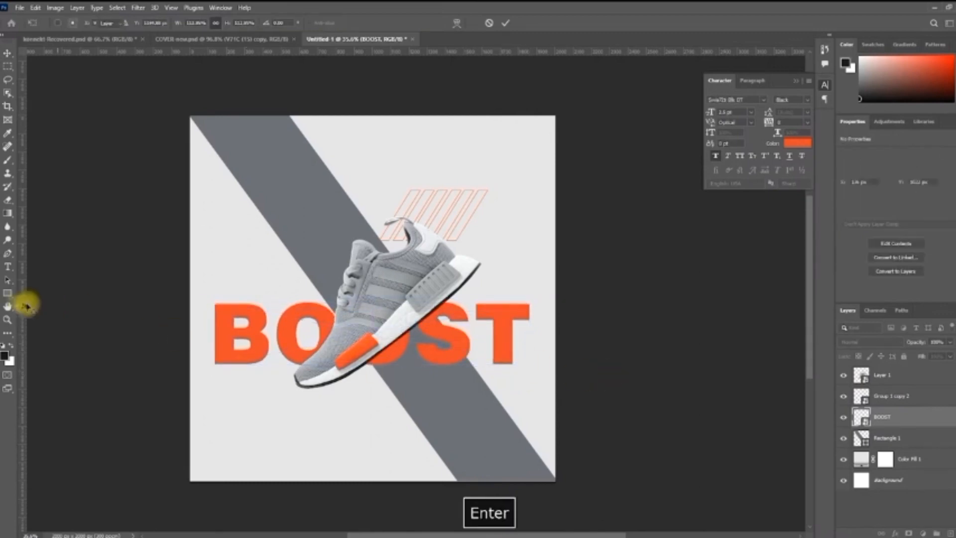
Add the text ULTRA, enlarge it, and place it just above the start of BOOST
click(8, 266)
click(216, 270)
text(ULTRA)
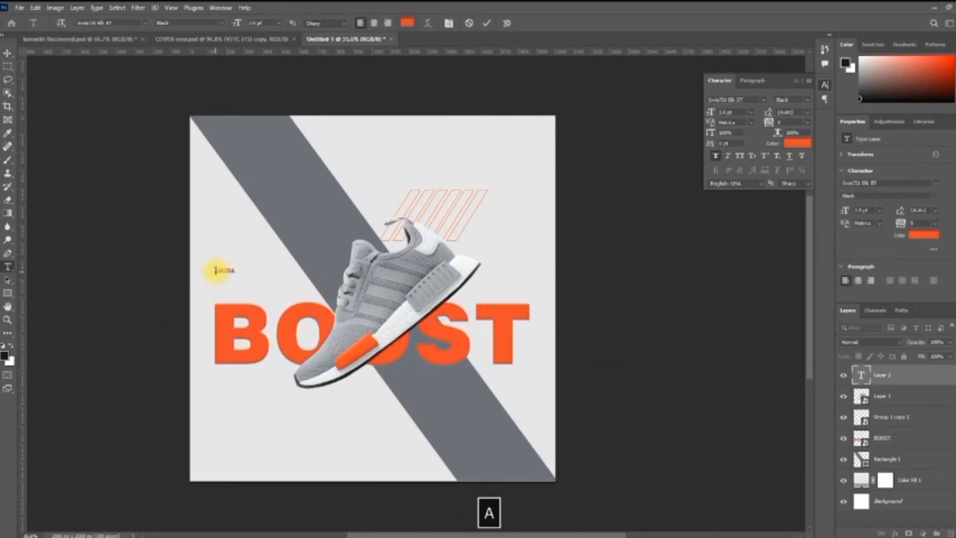
key(BackSpace)
text(a)
drag(234, 275, 277, 294)
drag(270, 280, 292, 293)
key(Return)
Set the ULTRA text to Optical kerning and the Swis721 BT Bold font
click(752, 123)
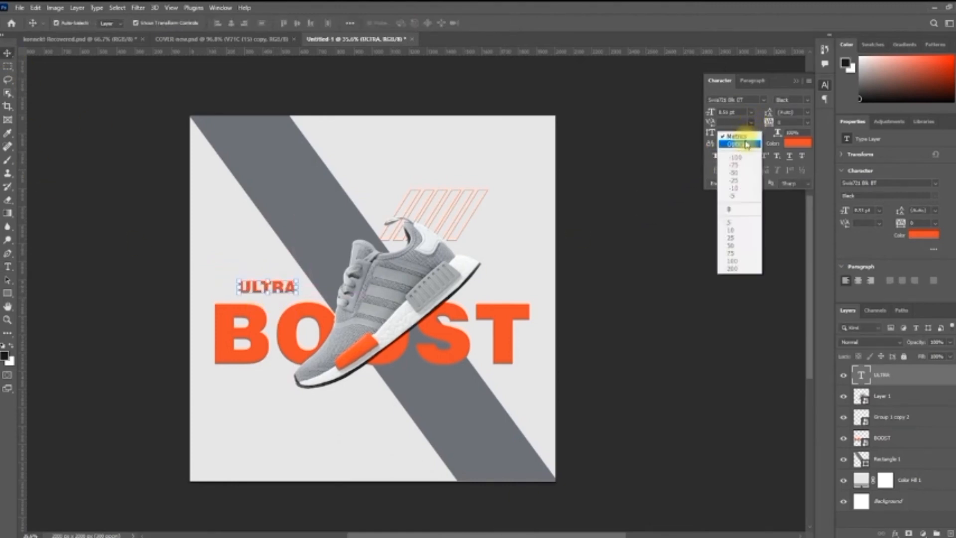
click(744, 144)
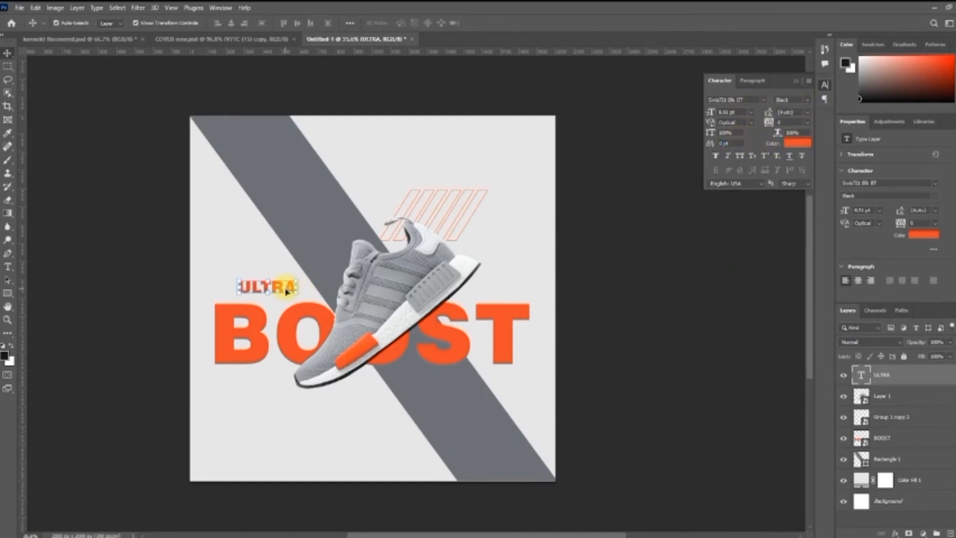
key(BackSpace)
key(BackSpace)
key(BackSpace)
key(BackSpace)
key(BackSpace)
key(BackSpace)
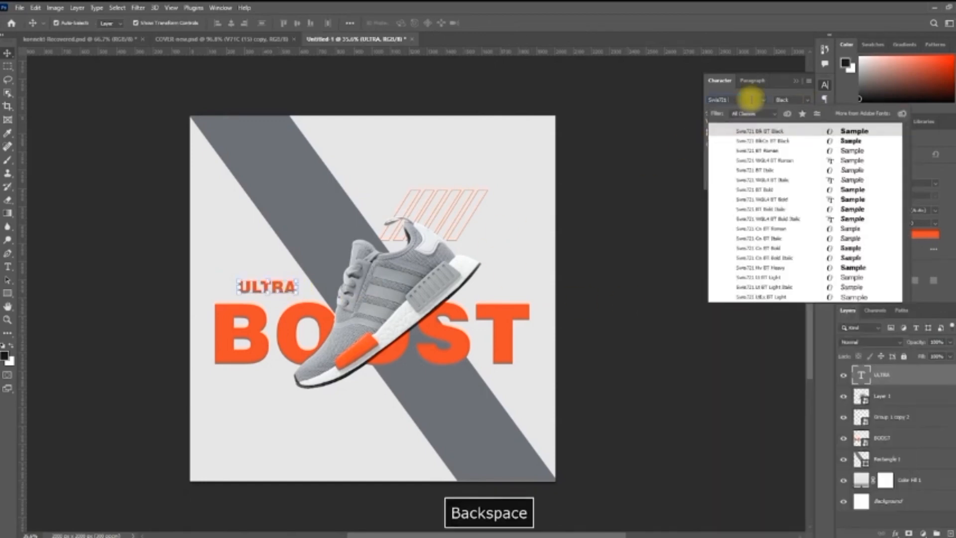
click(851, 190)
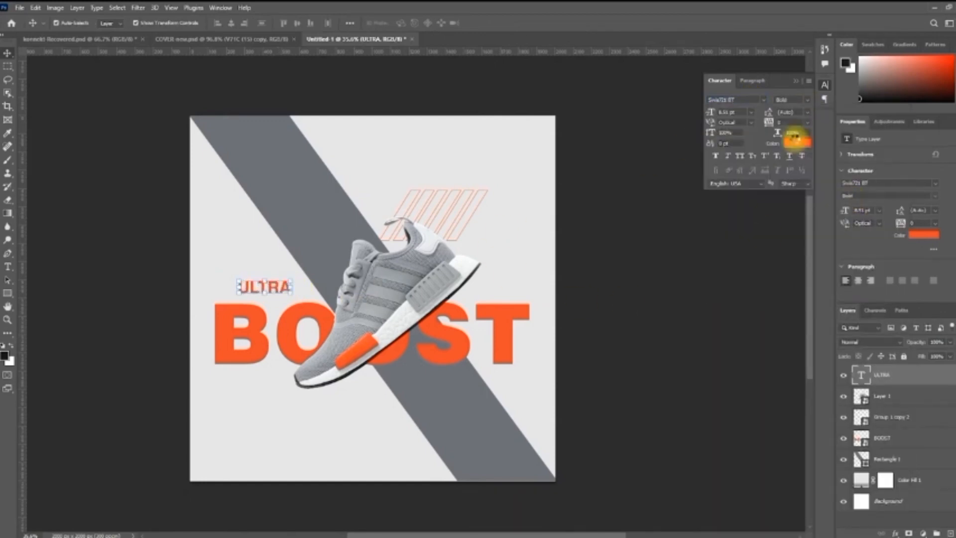
Recolour ULTRA a dark grey based on the diagonal band and move it close above the B of BOOST
click(798, 143)
click(480, 208)
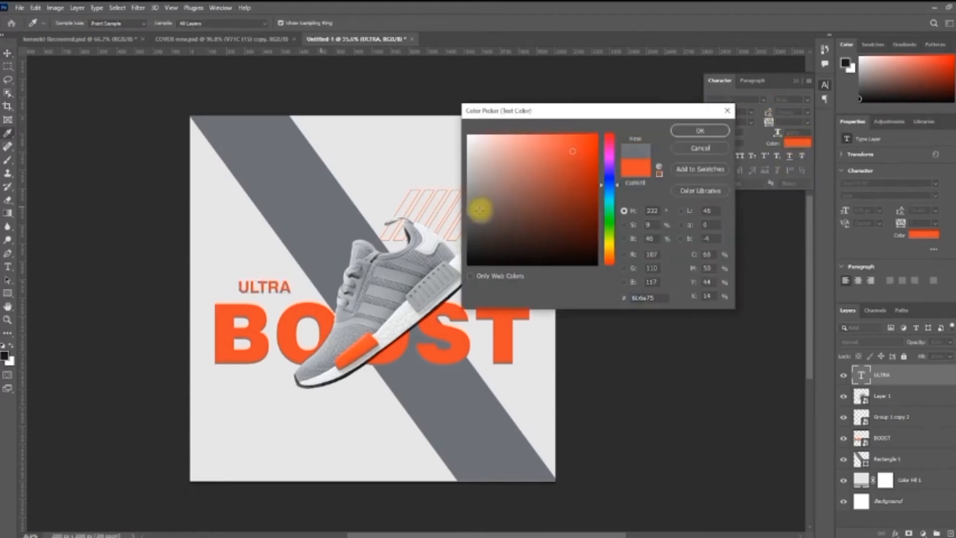
click(609, 185)
click(696, 132)
key(v)
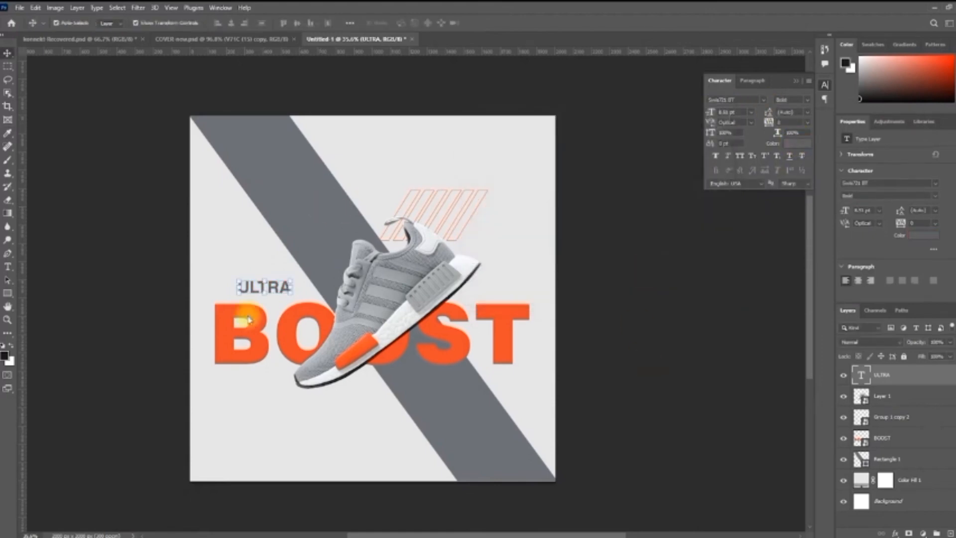
drag(276, 288, 243, 294)
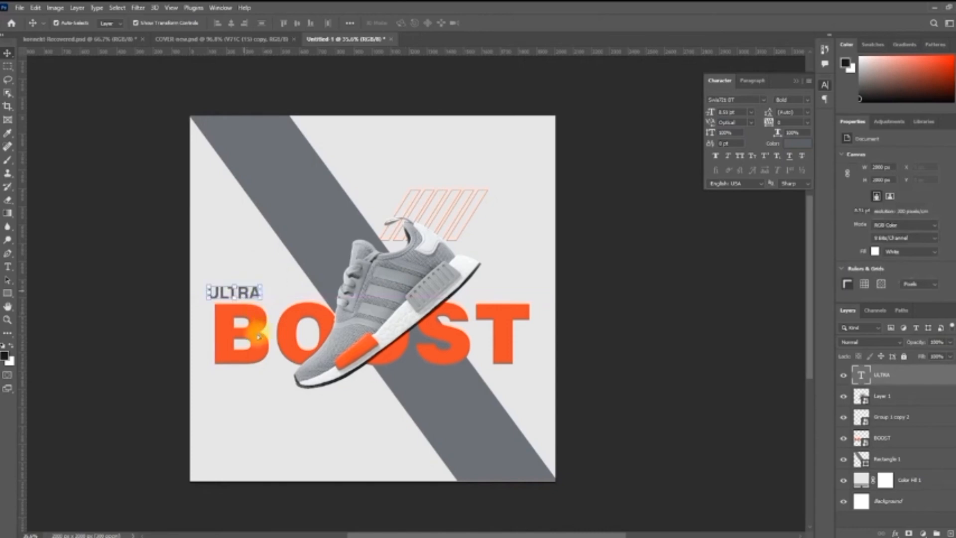
click(662, 365)
Enlarge the sneaker to about 1110 px wide and reposition it over the middle of the BOOST title
key(space)
drag(307, 303, 219, 267)
click(227, 270)
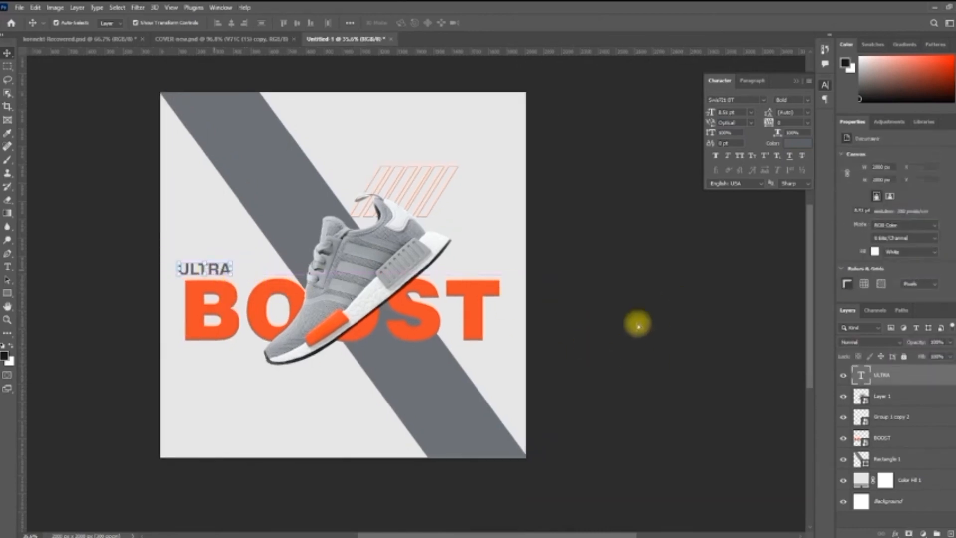
key(space)
drag(590, 308, 592, 307)
click(597, 350)
key(space)
click(367, 315)
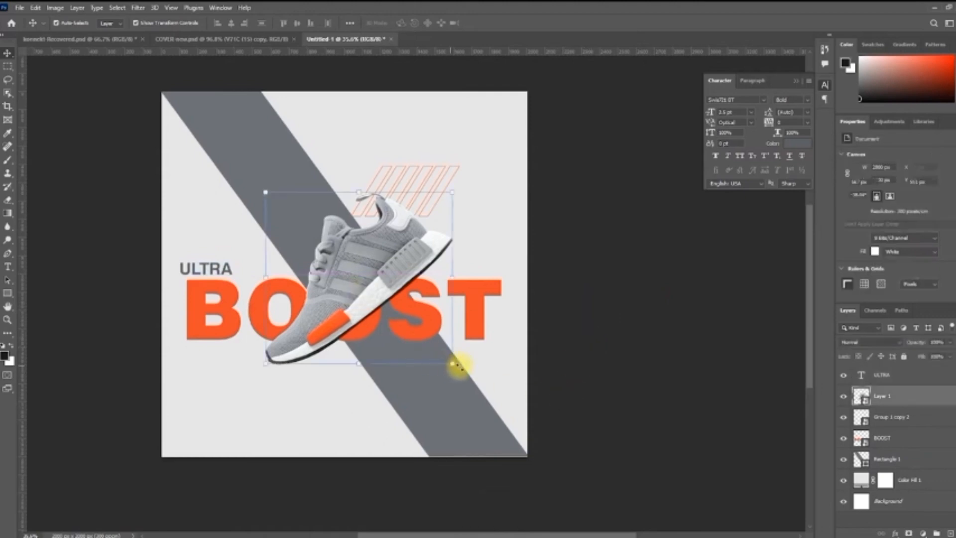
drag(456, 366, 463, 369)
drag(286, 383, 276, 401)
drag(357, 320, 342, 314)
key(Return)
scroll(307, 310, up, 1)
click(311, 310)
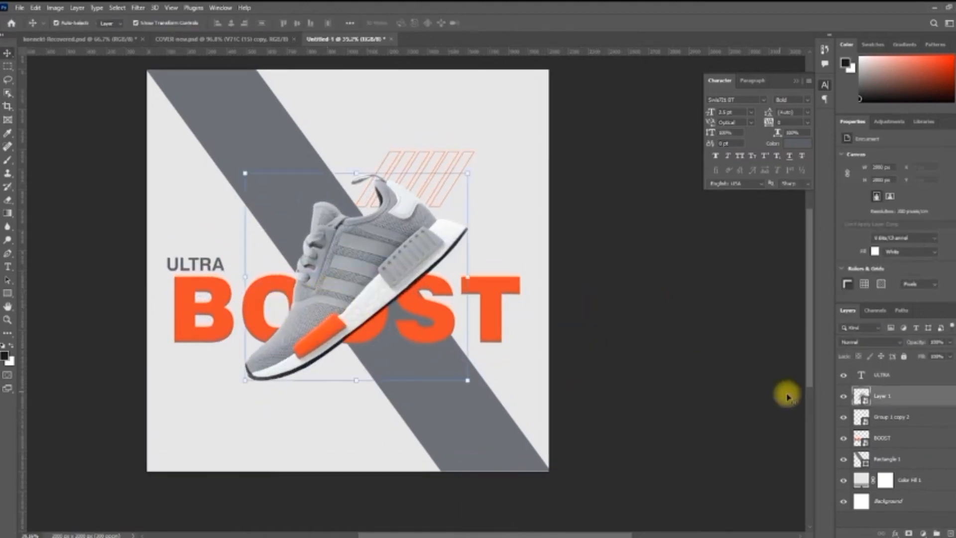
Create a black silhouette of the sneaker on a new layer and stack it directly beneath the sneaker
ctrl+click(860, 395)
click(950, 532)
key(ctrl+BackSpace)
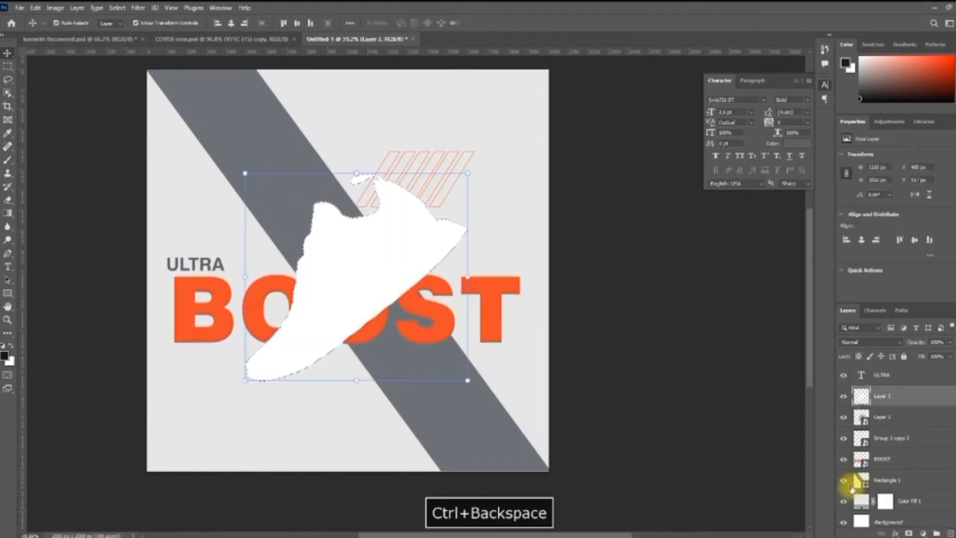
key(ctrl+i)
key(ctrl+d)
key(ctrl+bracketleft)
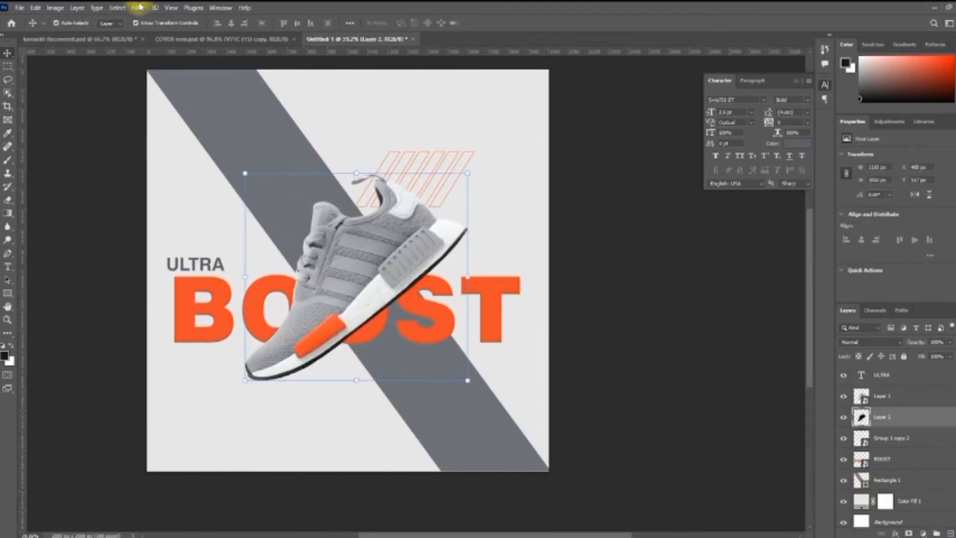
Soften the black sneaker silhouette with a Gaussian Blur of about 72.6 pixels
click(138, 8)
mouse_move(187, 137)
click(299, 175)
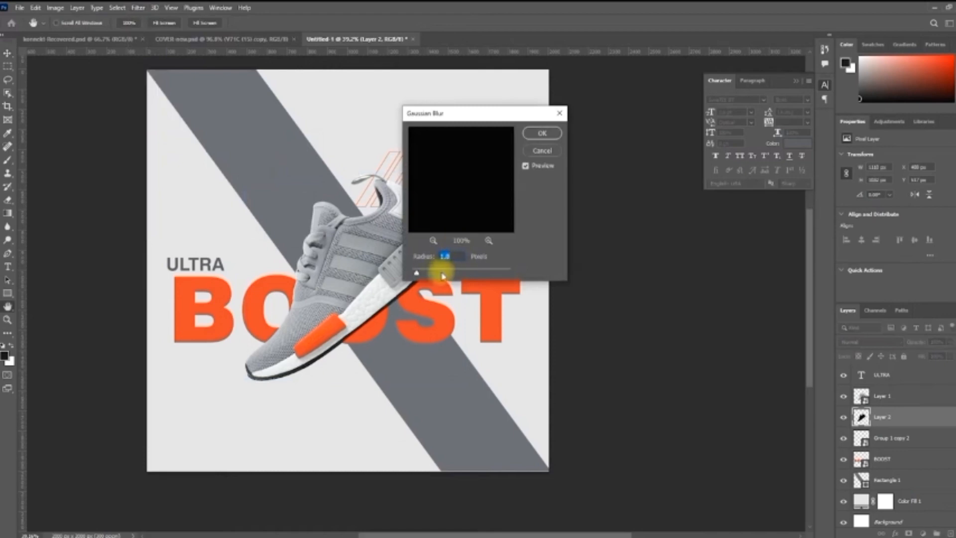
drag(457, 274, 471, 274)
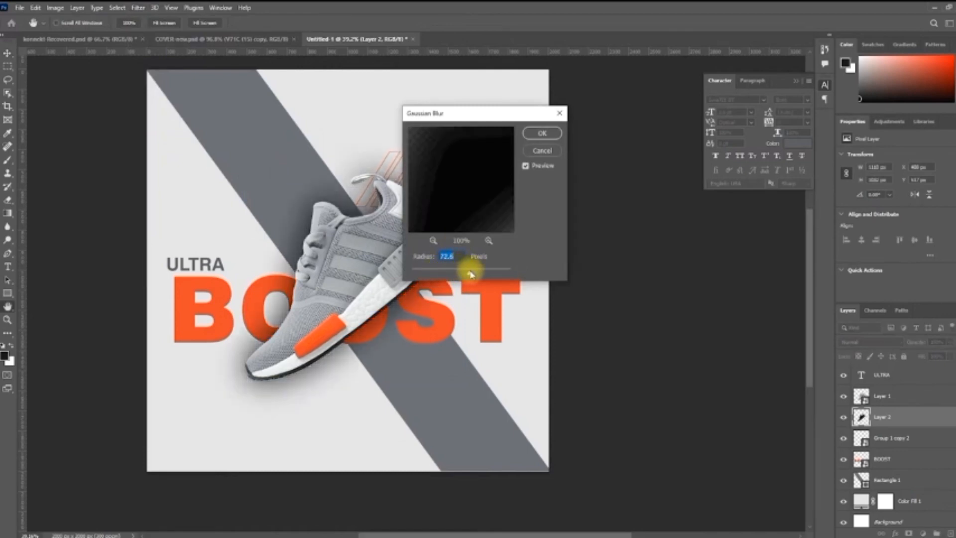
click(541, 133)
Shift the blurred shadow slightly down and to the right of the sneaker
key(ctrl+t)
drag(386, 311, 402, 315)
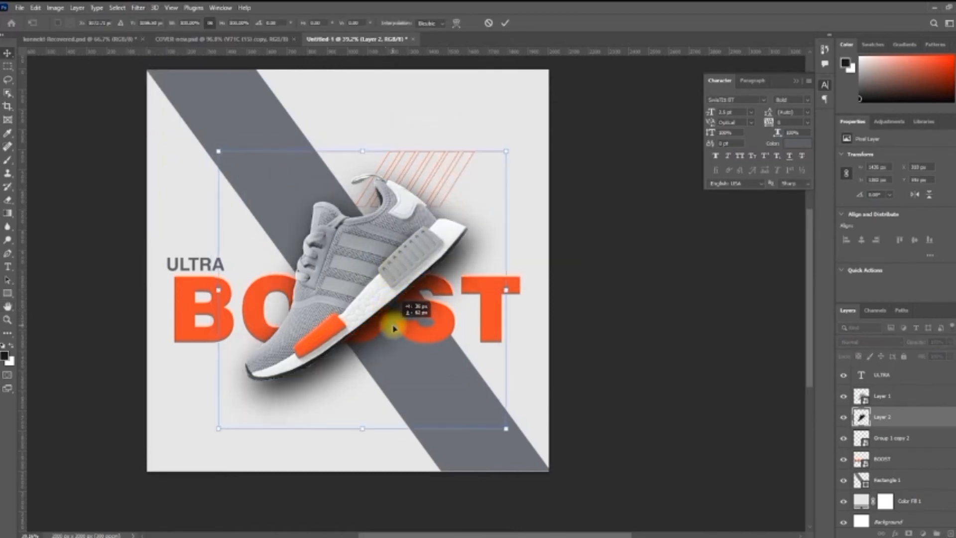
key(Return)
key(Down)
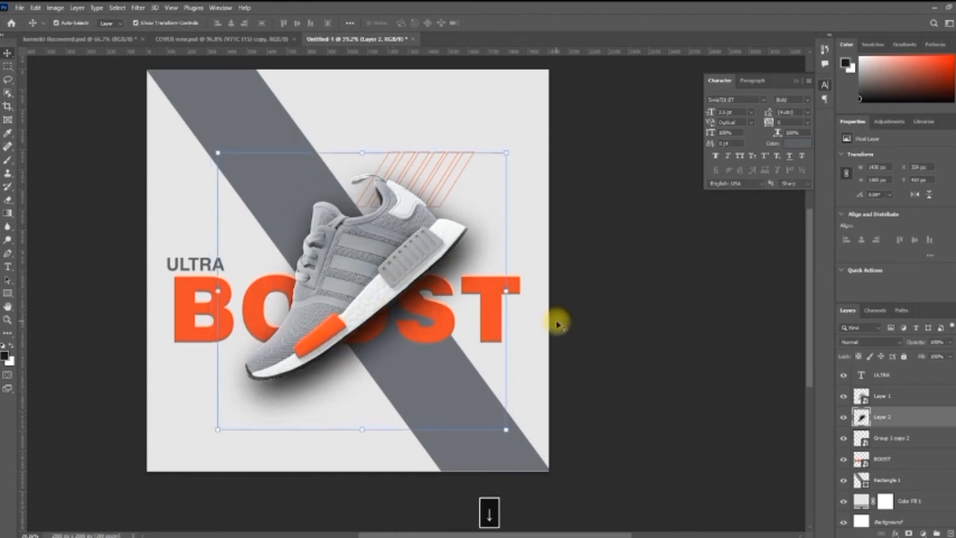
Add a layer mask to the shadow and paint out the part along the sneaker's upper edge
click(7, 160)
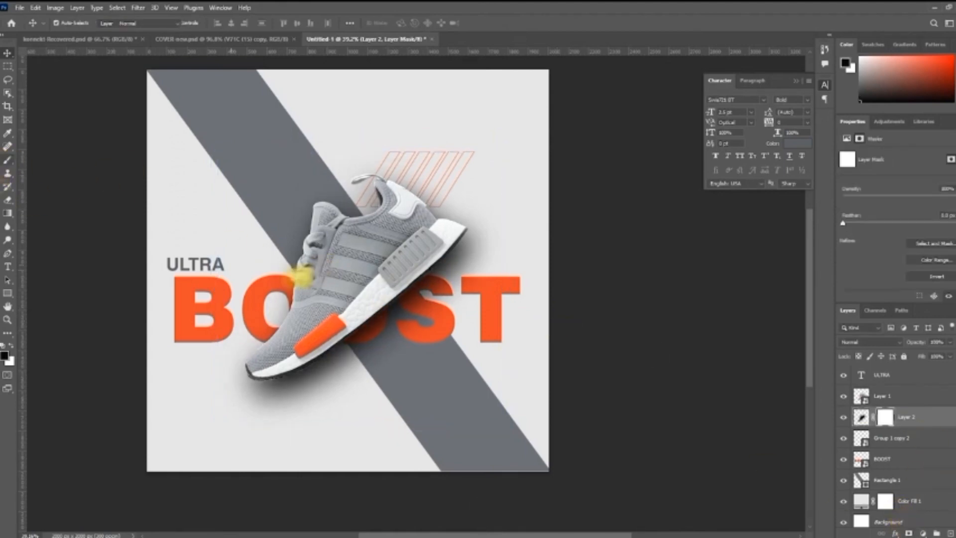
drag(300, 277, 280, 245)
key(Caps_Lock)
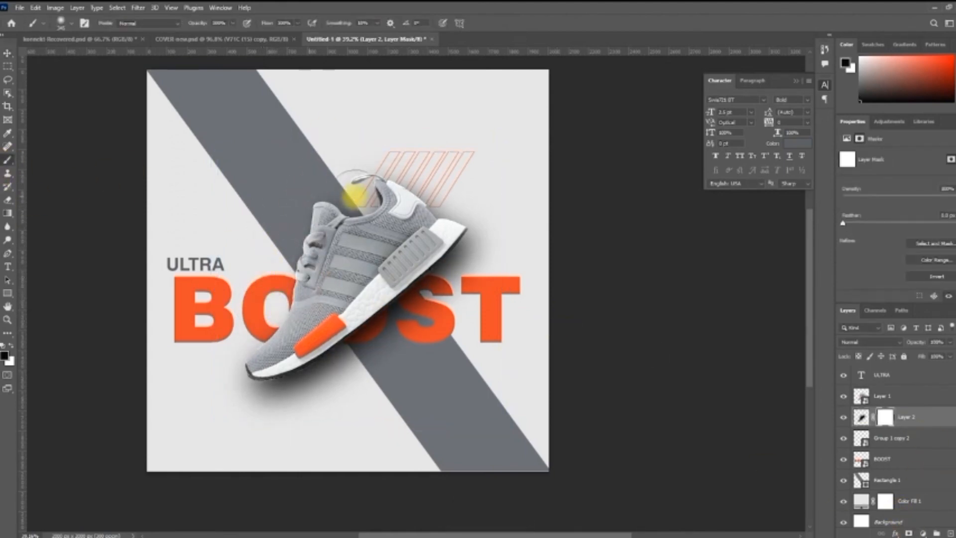
alt+right_click(420, 199)
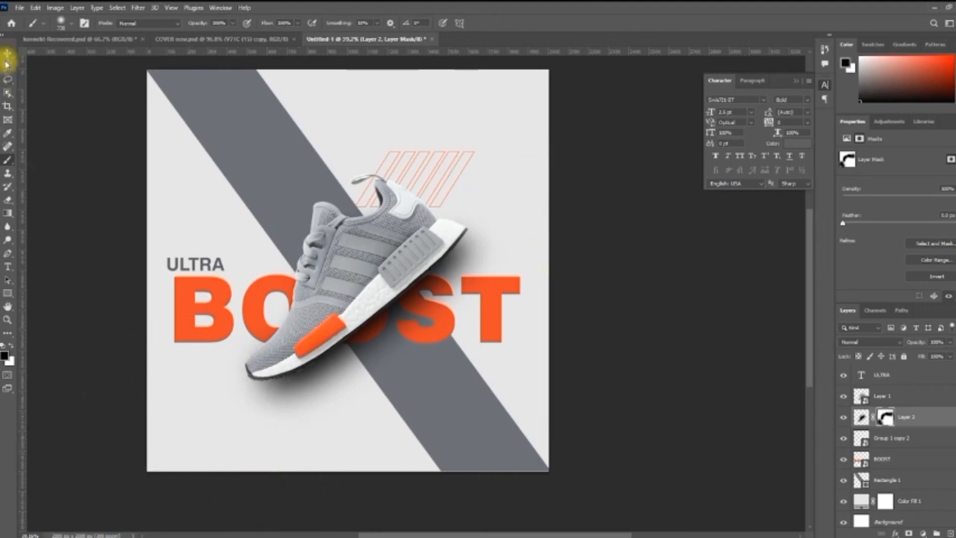
Lower the opacity of the sneaker's shadow layer to make it subtler
click(8, 53)
click(861, 417)
click(949, 342)
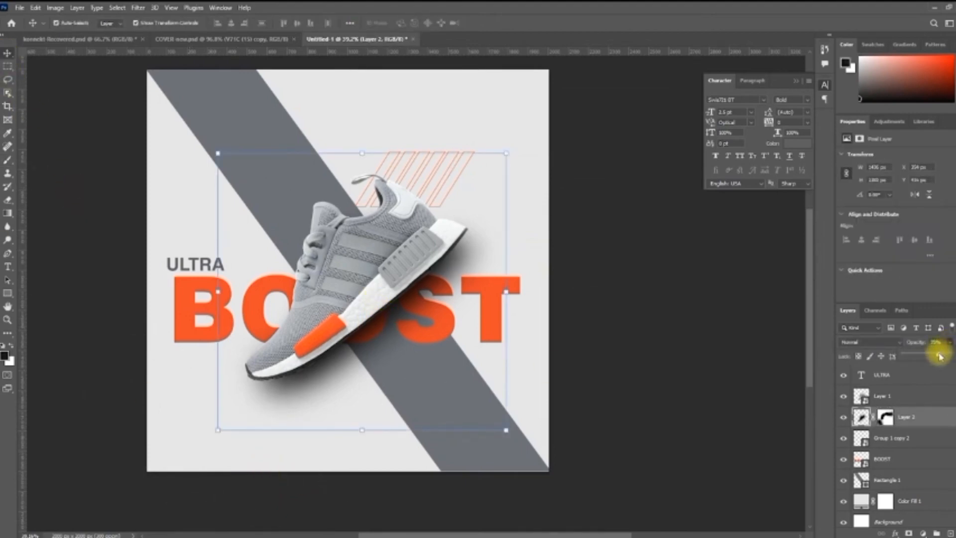
Add a black Multiply inner shadow to the sneaker at about 57% opacity, cast from the lower right without Global Light, with increased distance and size
click(373, 271)
click(894, 534)
click(909, 461)
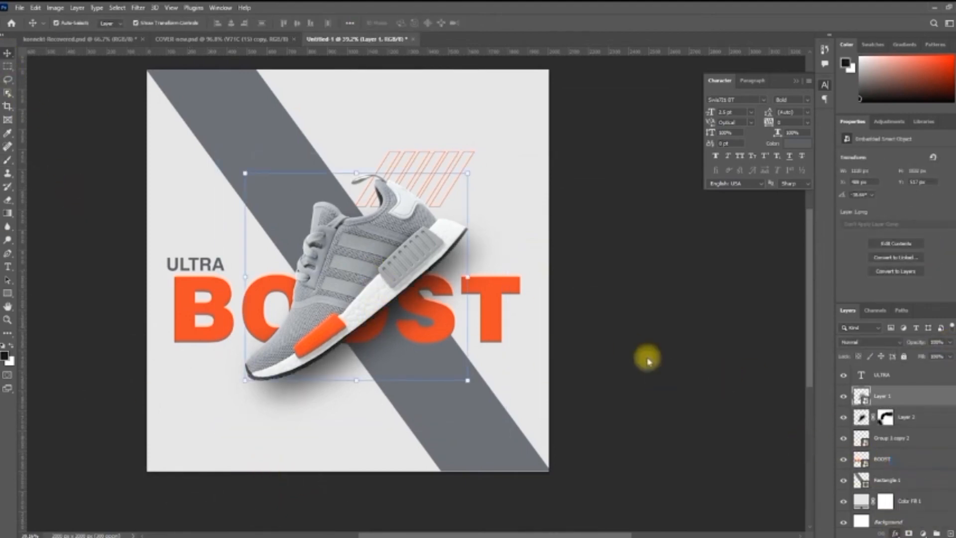
drag(506, 85, 743, 108)
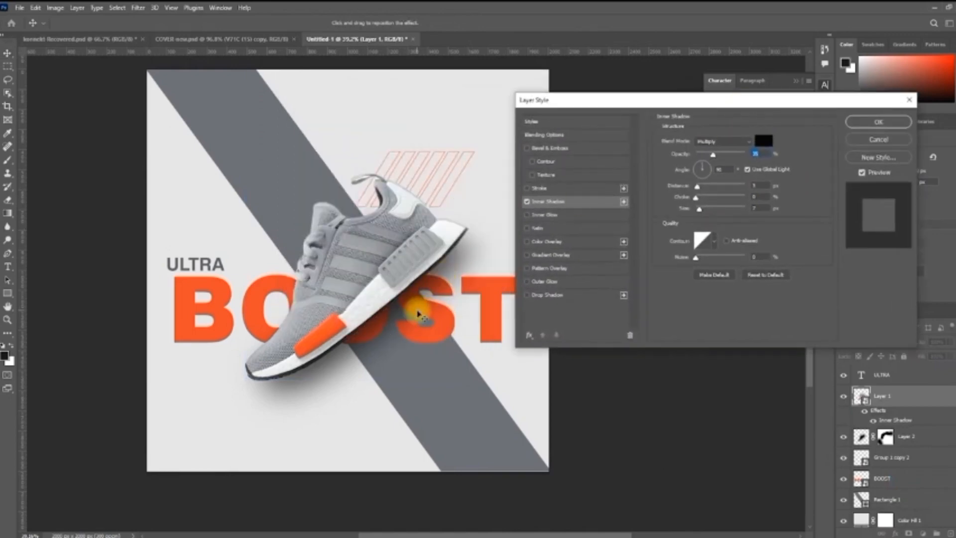
drag(713, 154, 727, 156)
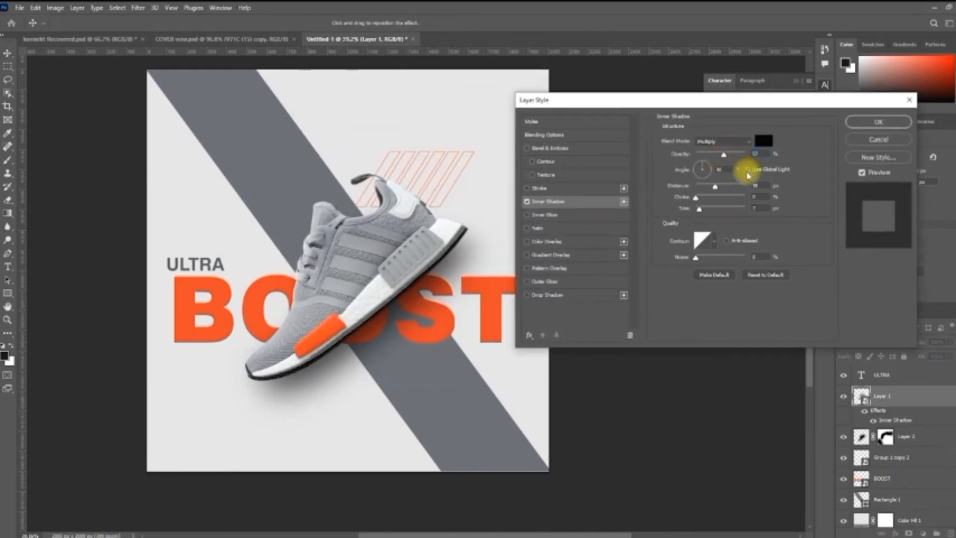
click(747, 172)
drag(434, 266, 432, 254)
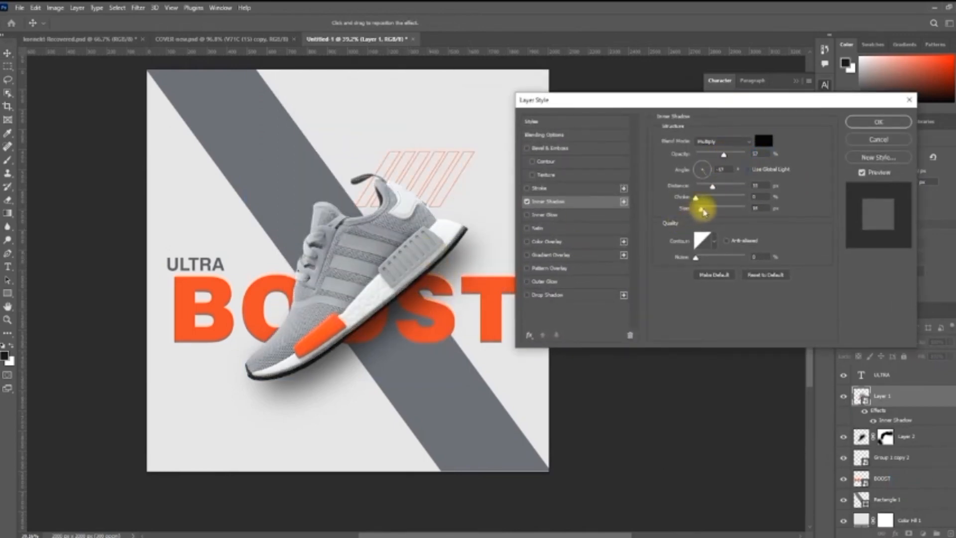
drag(469, 330, 473, 335)
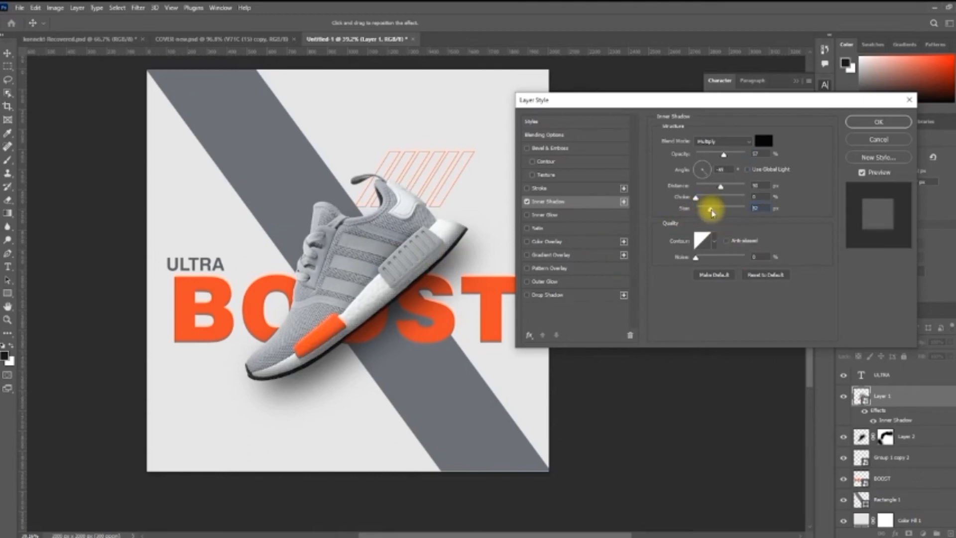
Paste the grey concrete texture and enlarge it to about 1950 px wide
key(ctrl+v)
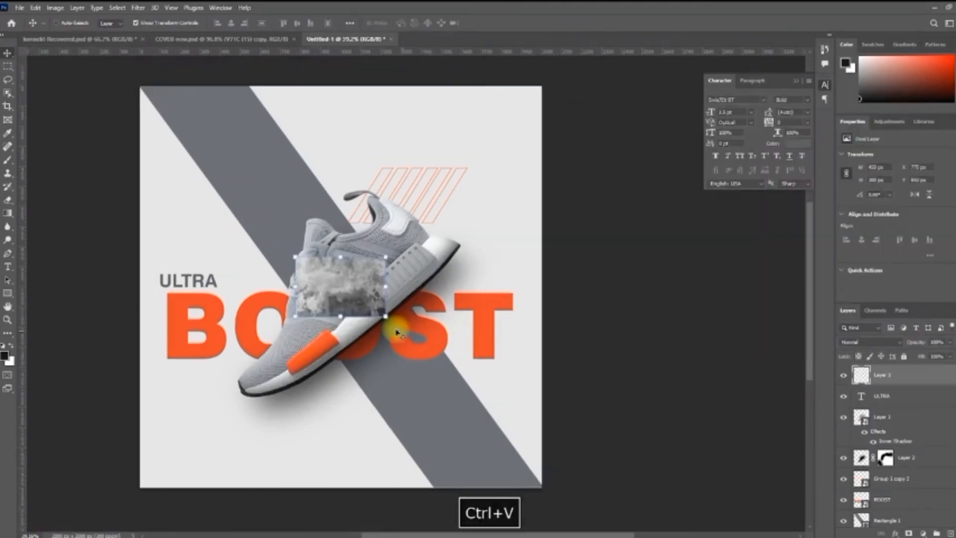
key(ctrl+t)
drag(474, 384, 521, 426)
key(Return)
Stack the concrete texture directly beneath BOOST and scale it until it covers the whole canvas height
key(ctrl+bracketleft)
key(ctrl+bracketleft)
key(ctrl+bracketleft)
key(ctrl+bracketleft)
key(ctrl+bracketleft)
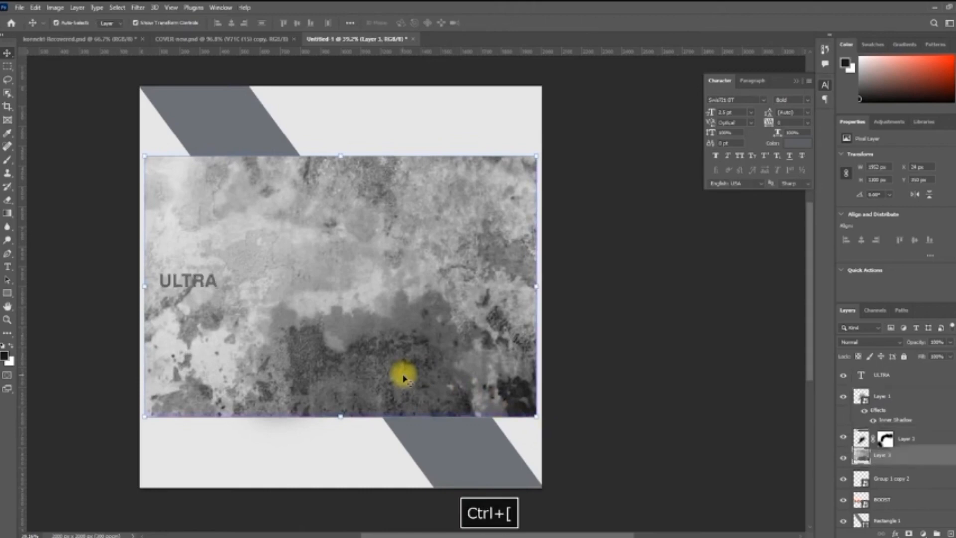
drag(341, 153, 341, 86)
drag(341, 456, 337, 485)
key(Return)
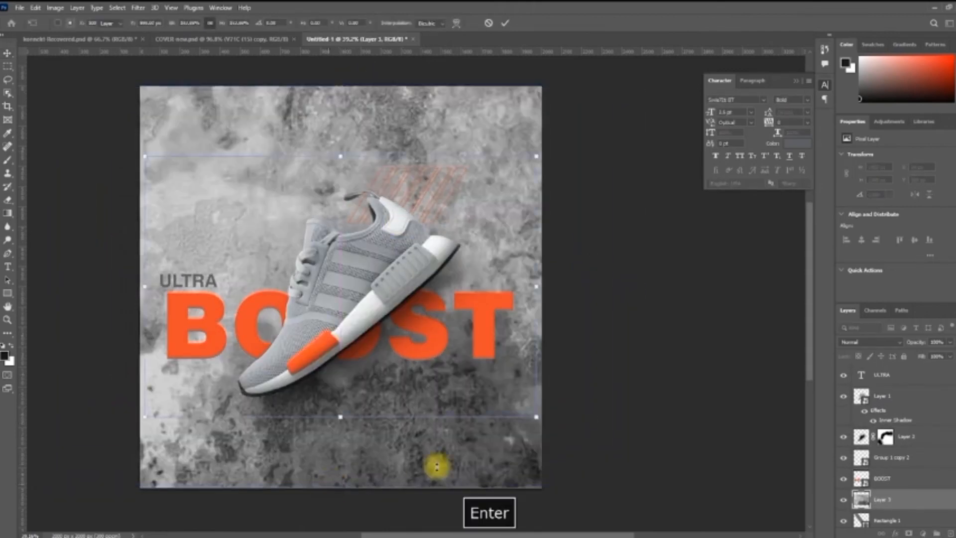
Set the concrete texture's blend mode to Soft Light and enlarge it slightly beyond the canvas edges
click(858, 342)
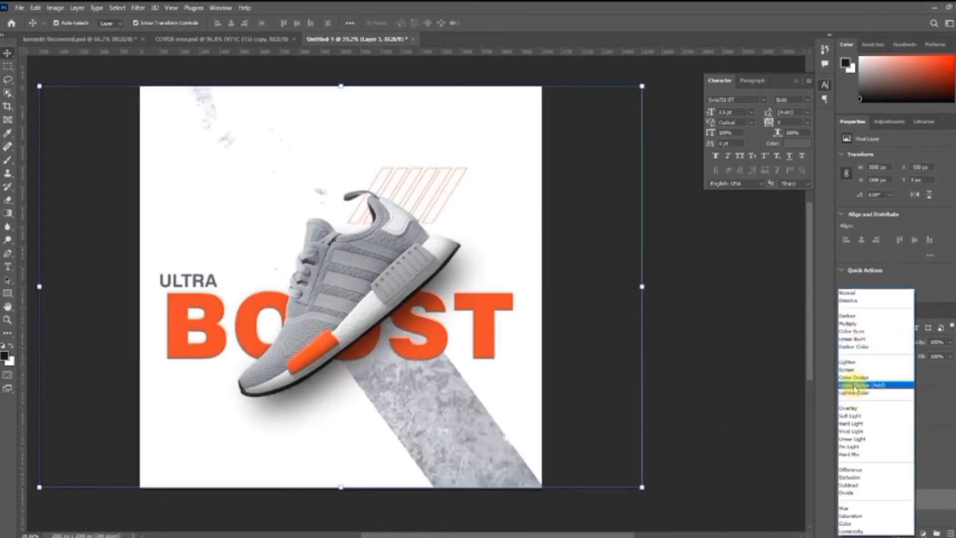
click(855, 415)
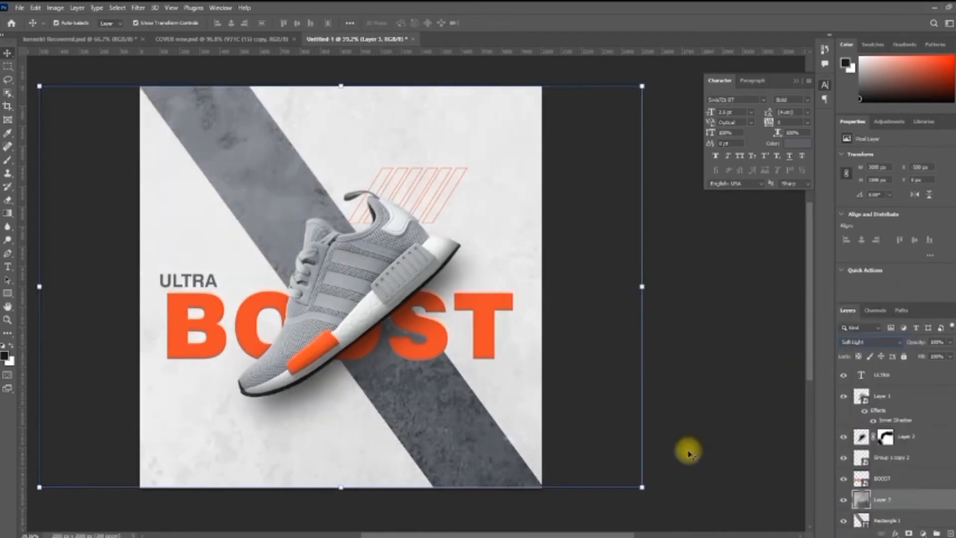
drag(642, 488, 658, 495)
key(Return)
click(690, 468)
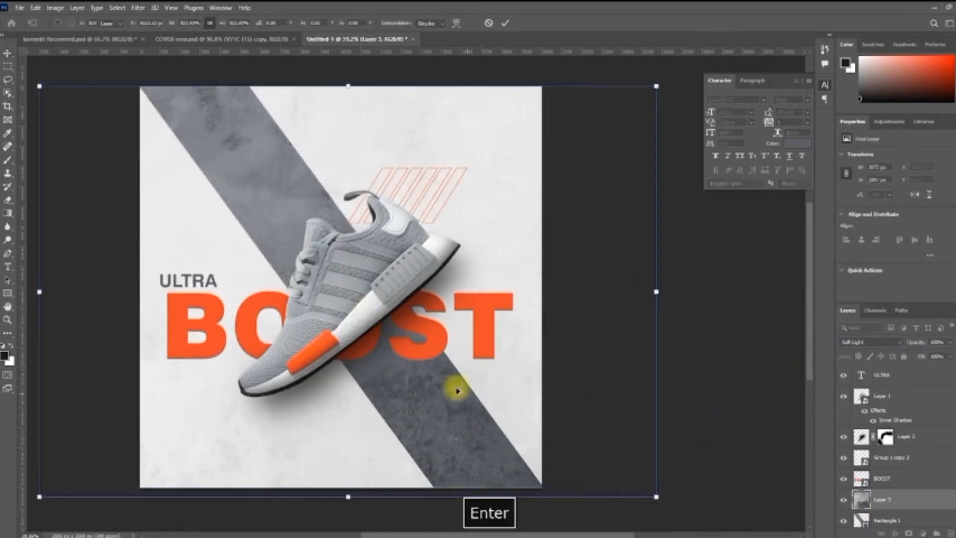
Place the light scratched texture image and scale it to cover the full canvas
scroll(456, 391, down, 4)
drag(602, 374, 491, 405)
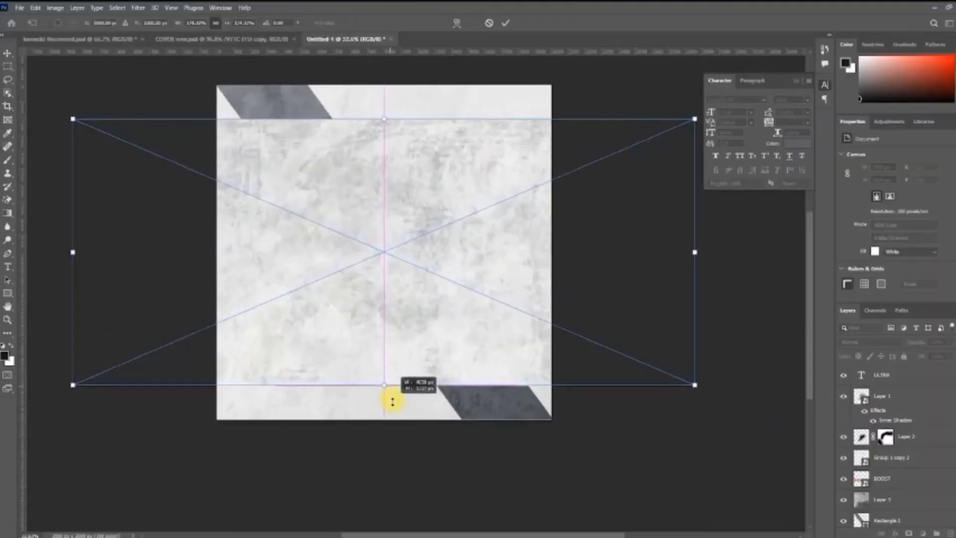
drag(395, 397, 395, 416)
key(Return)
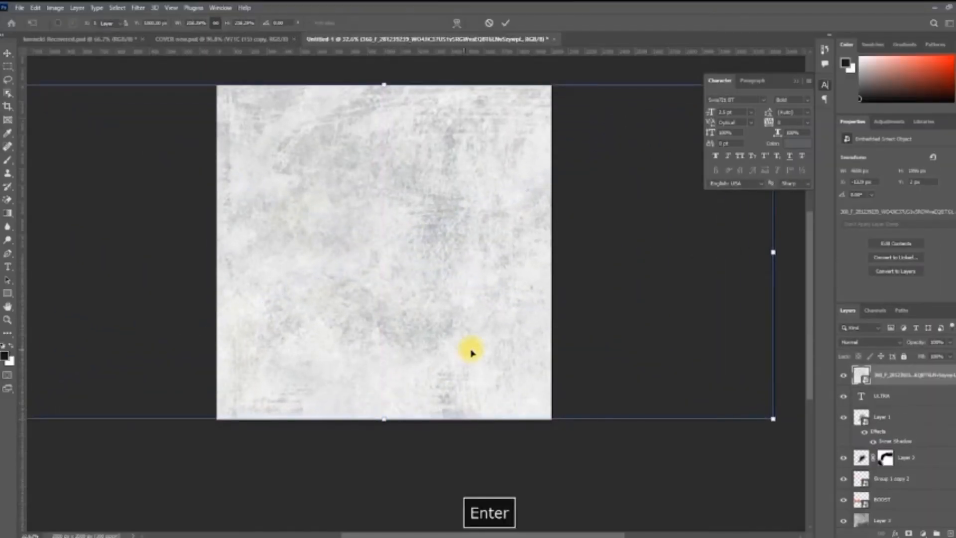
Stack the scratched texture directly above BOOST and clip it to the BOOST layer
key(ctrl+bracketleft)
key(ctrl+bracketleft)
key(ctrl+bracketleft)
key(ctrl+bracketleft)
key(ctrl+bracketleft)
key(ctrl+bracketleft)
key(ctrl+bracketright)
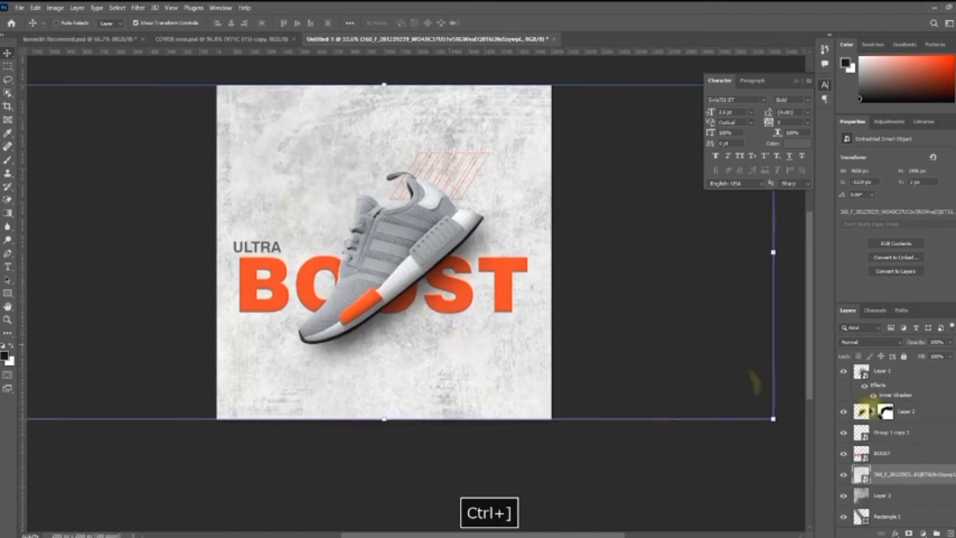
drag(904, 471, 907, 445)
alt+click(909, 464)
Try Multiply as the blend mode of the texture clipped to BOOST, and return it to Normal
click(871, 343)
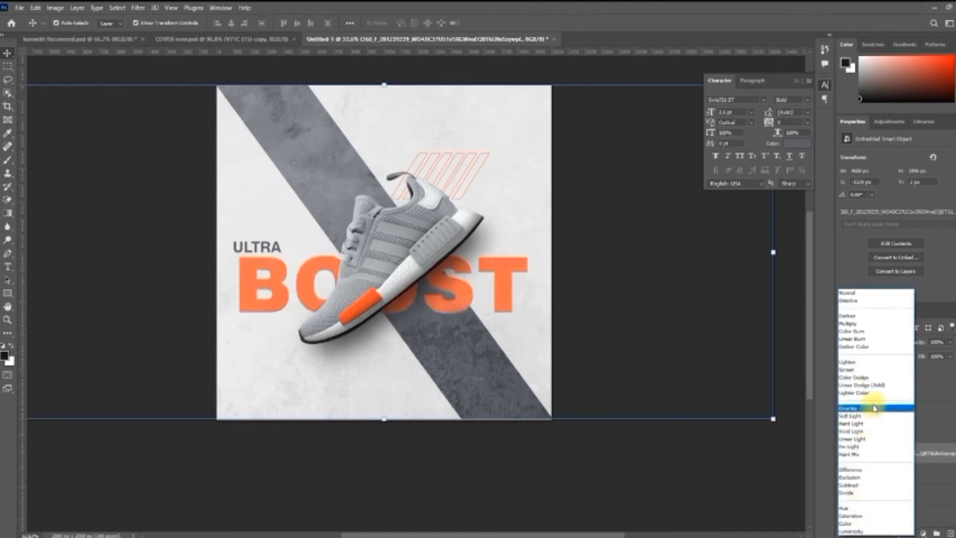
click(856, 324)
click(851, 341)
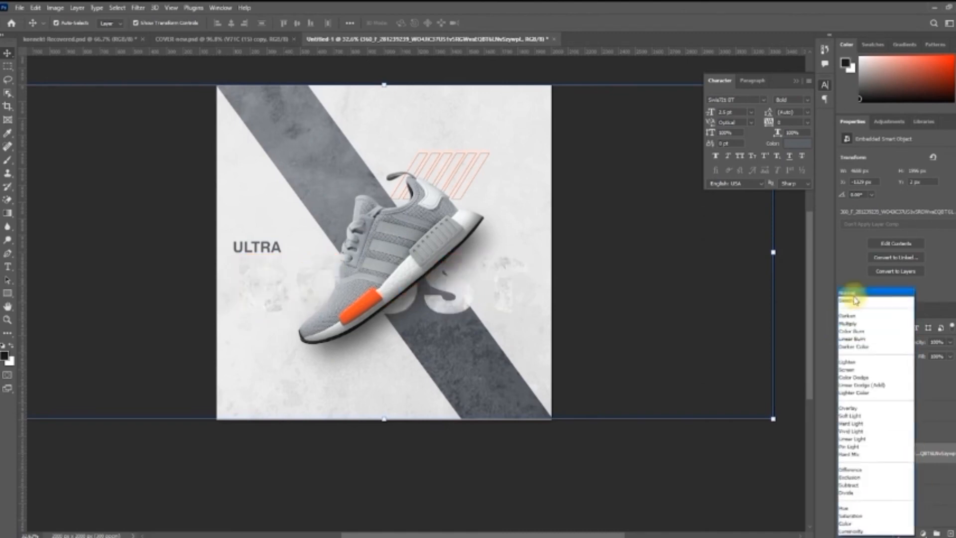
click(855, 294)
Add a layer mask to the clipped texture and brush black over the BOOST letters to bring back their orange, leaving worn edges
click(896, 532)
click(913, 433)
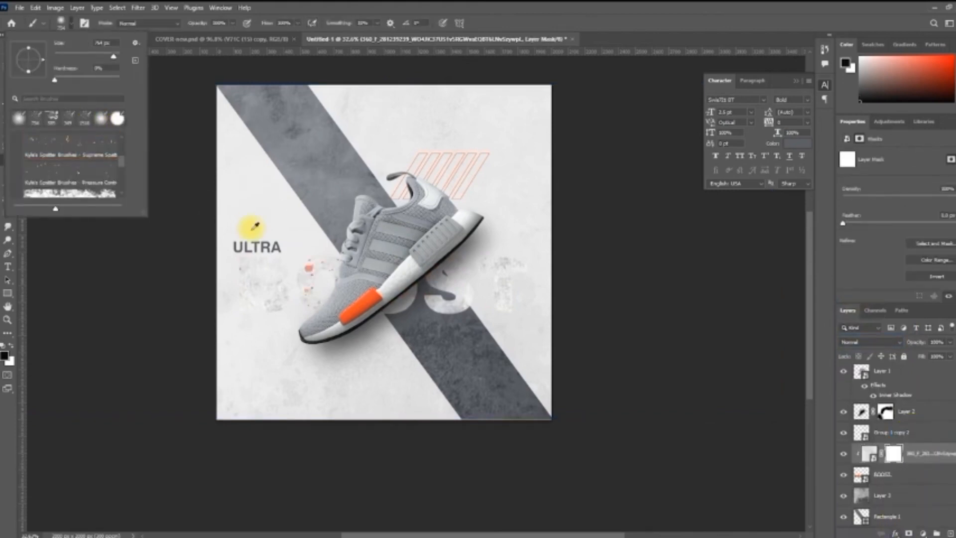
key(alt+BackSpace)
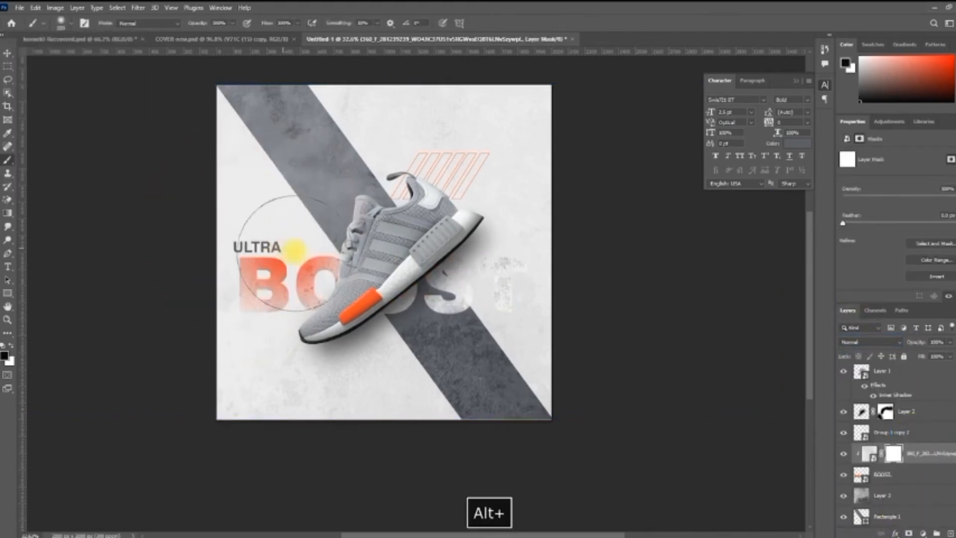
alt+right_click(454, 288)
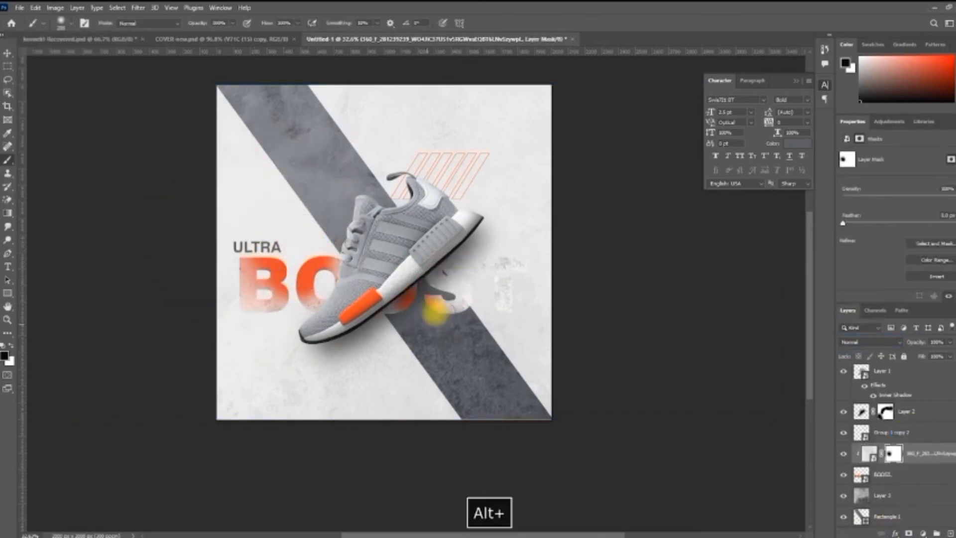
drag(434, 305, 452, 278)
alt+right_click(514, 286)
click(514, 274)
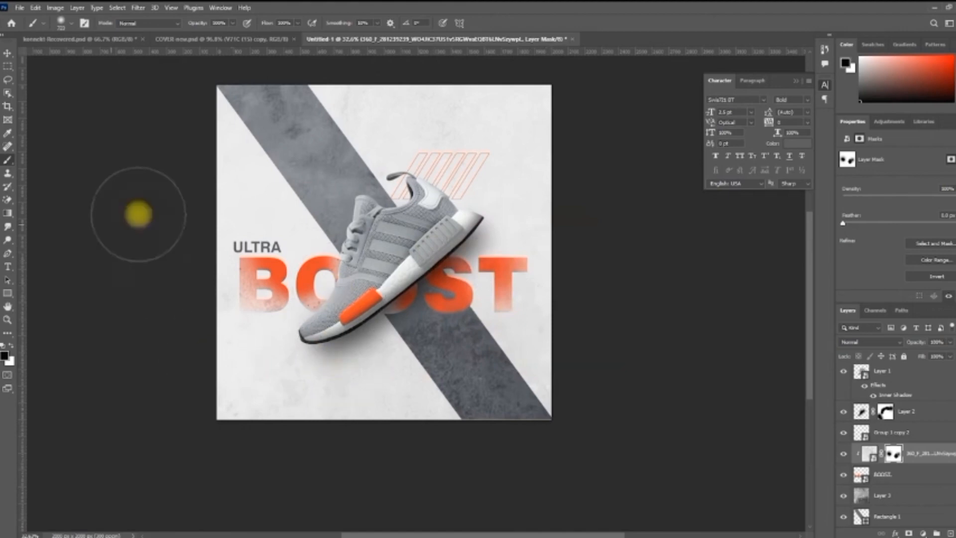
Paint black on the clipped texture's mask over the B of BOOST with Kyle's Spatter Brushes - Pressure Control to speckle its worn edge
right_click(15, 154)
click(61, 23)
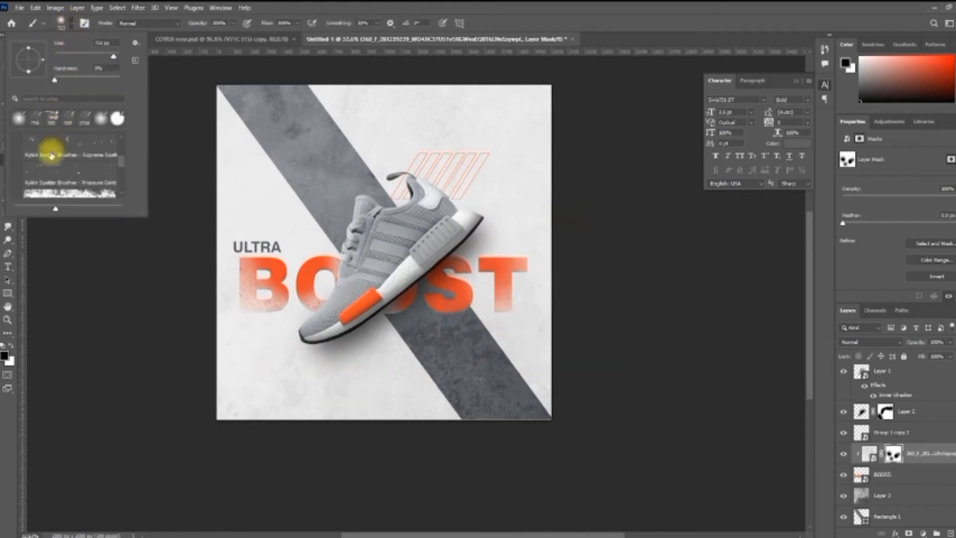
alt+right_click(300, 252)
click(309, 291)
key(ctrl+z)
alt+right_click(318, 272)
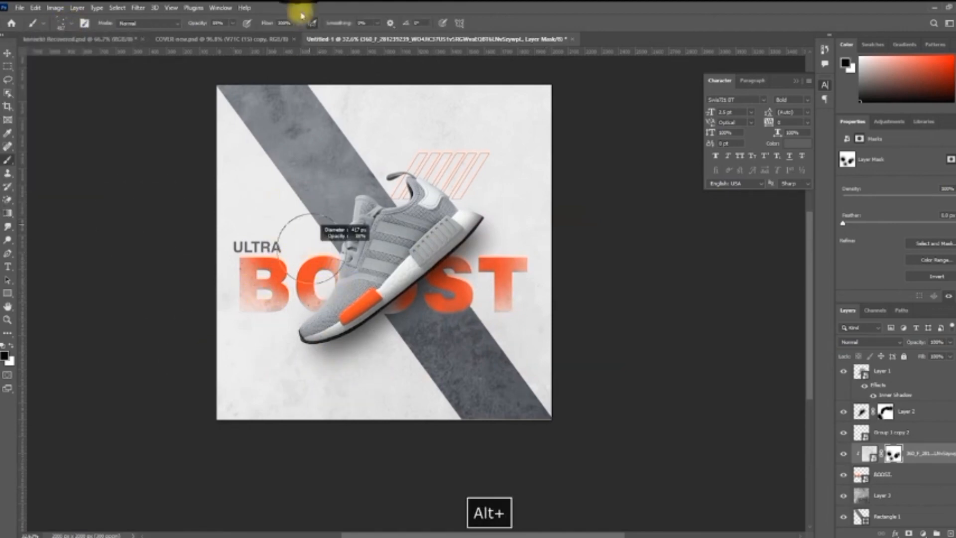
click(71, 23)
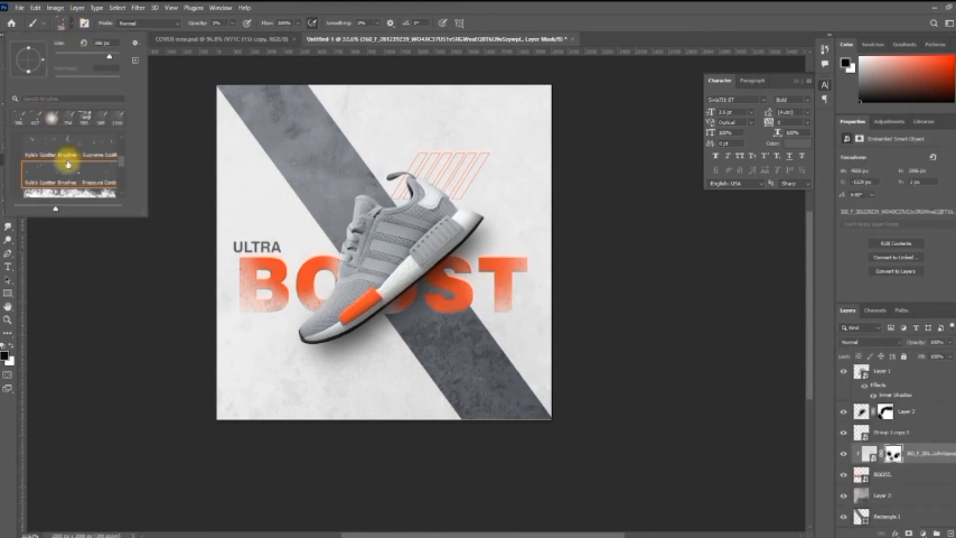
click(69, 163)
alt+right_click(278, 278)
drag(244, 299, 242, 264)
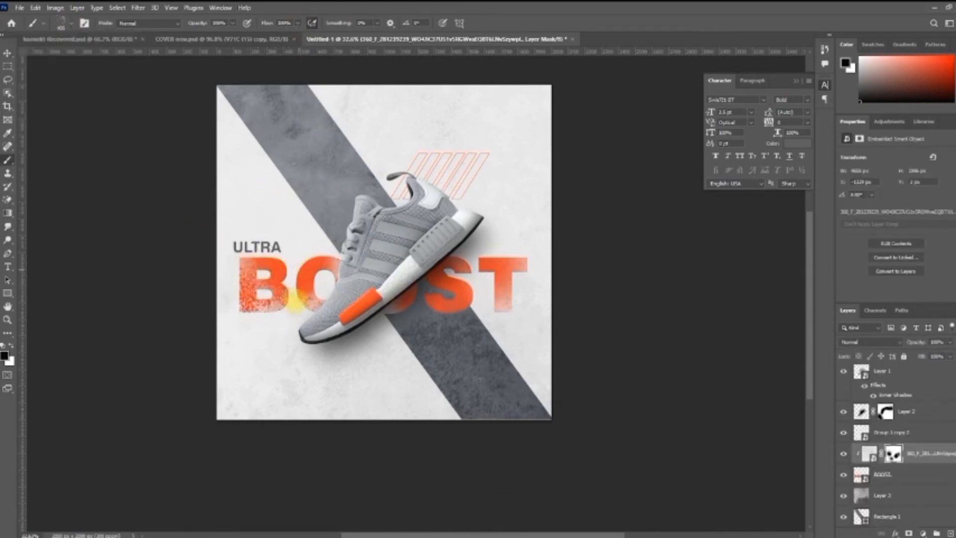
Dab white splatter on the clipped texture's mask along the lower edge of the B to erode its orange
click(11, 345)
alt+right_click(270, 327)
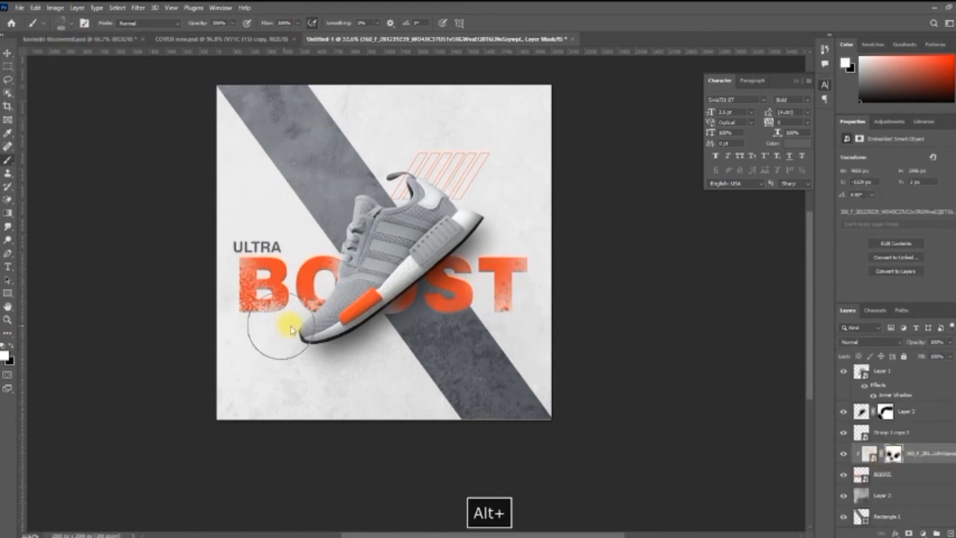
click(255, 295)
key(ctrl+z)
click(221, 298)
click(235, 324)
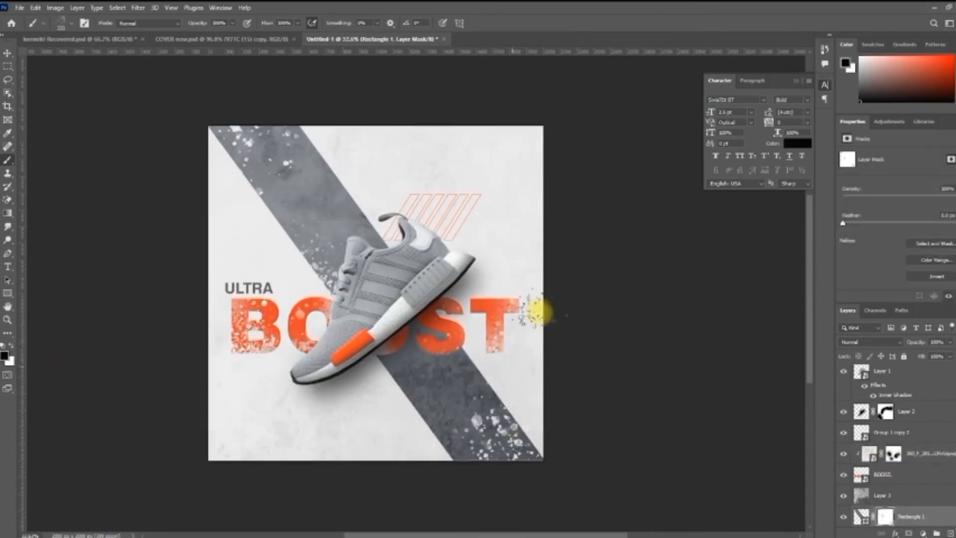
Set the blend mode of the Layer 3 grunge texture to Soft Light
drag(134, 246, 186, 174)
click(8, 53)
drag(791, 244, 670, 319)
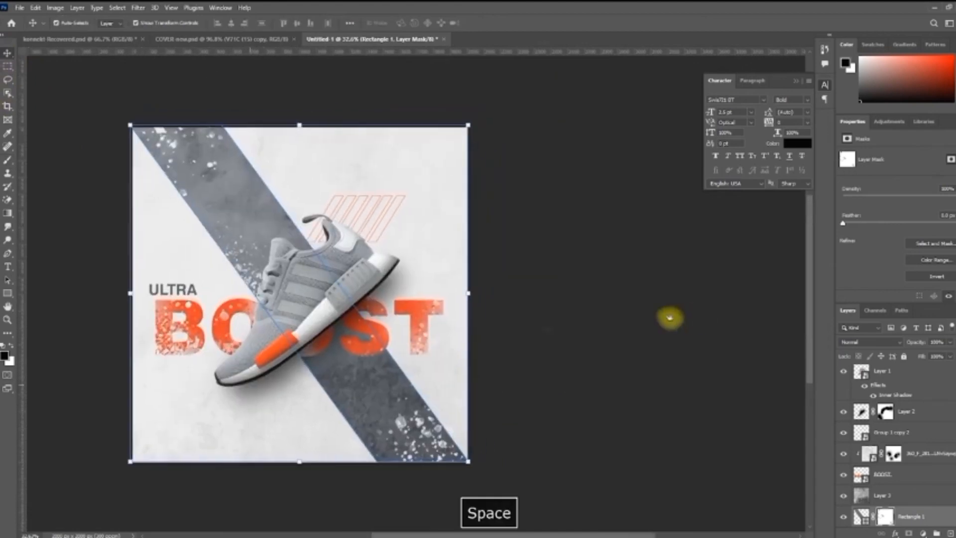
drag(525, 360, 596, 328)
click(917, 495)
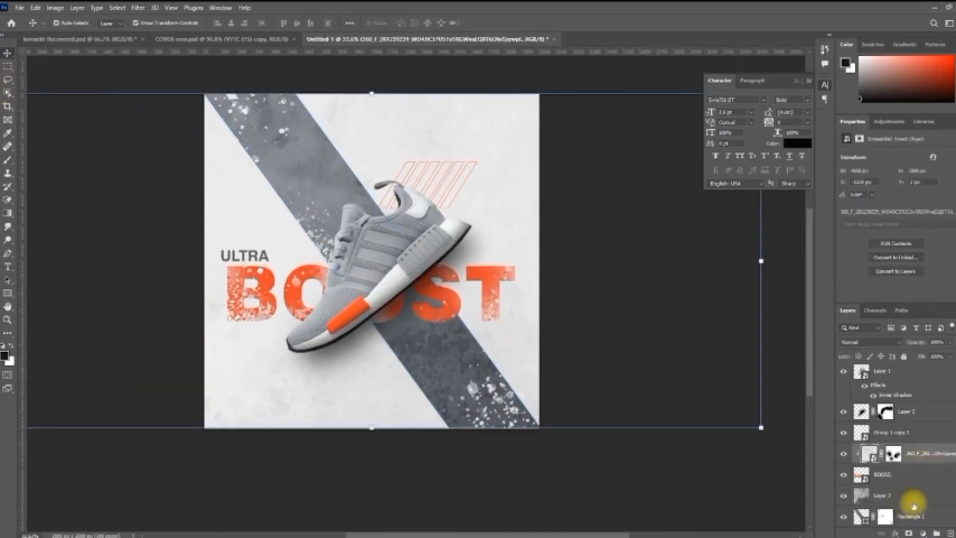
click(864, 343)
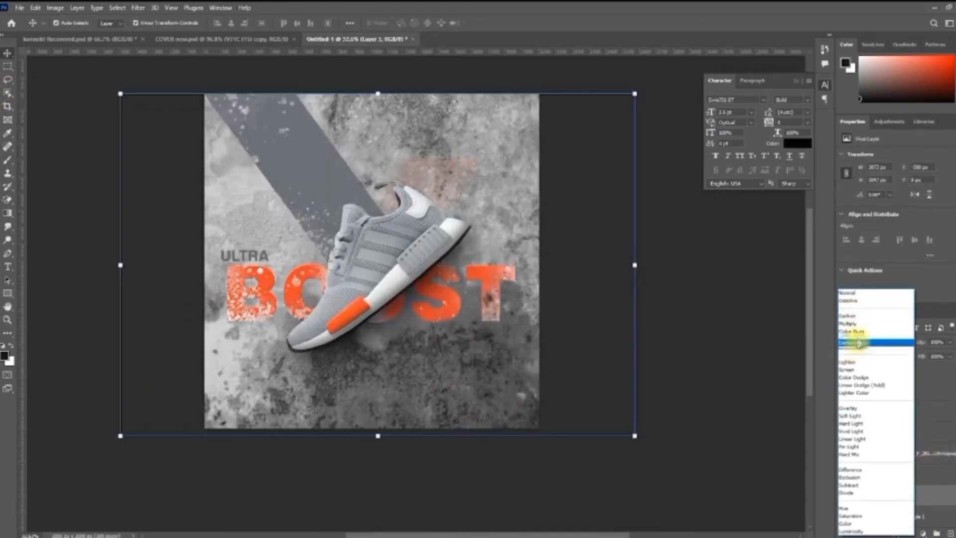
click(852, 416)
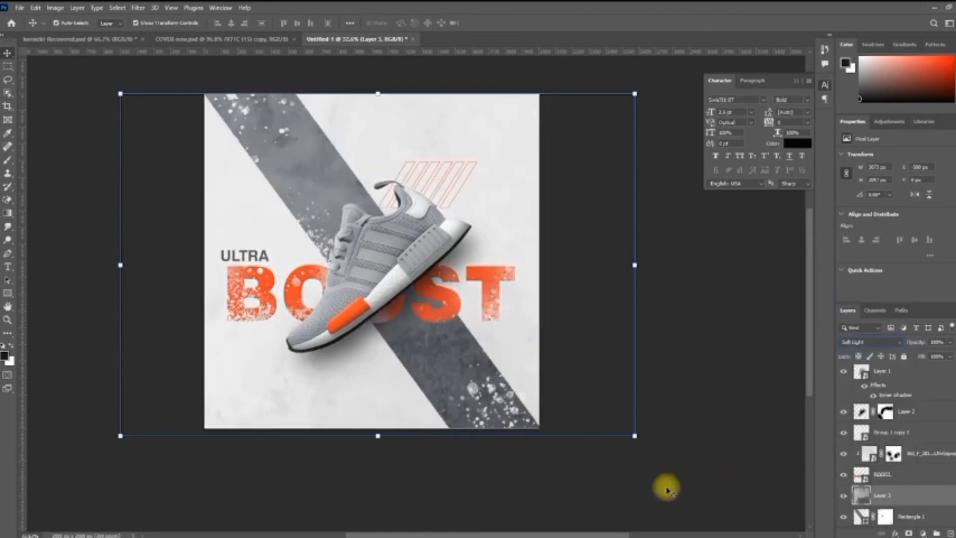
key(ctrl+j)
key(ctrl+z)
Duplicate the scratched texture clipped to BOOST and move the copy below Rectangle 1 as a background texture
click(906, 457)
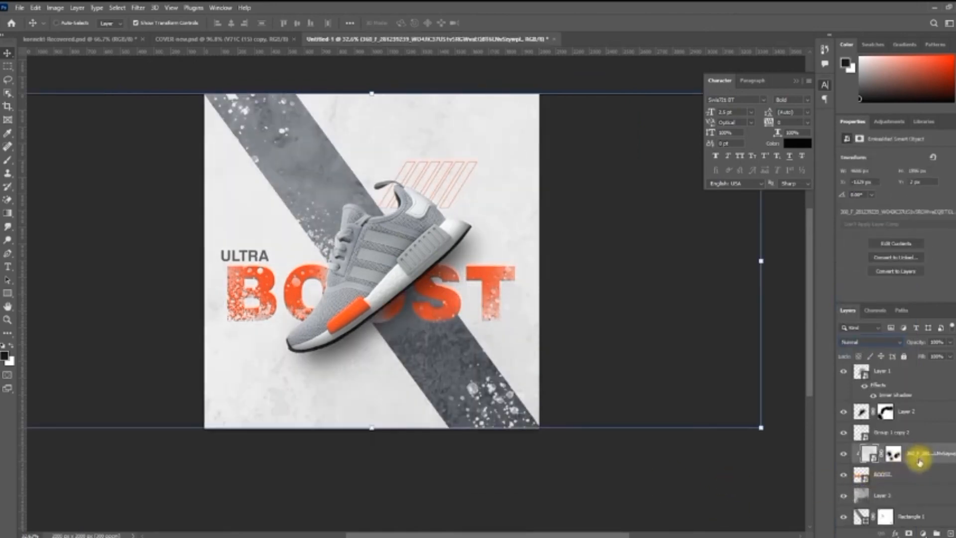
key(ctrl+j)
key(ctrl+bracketleft)
key(ctrl+bracketleft)
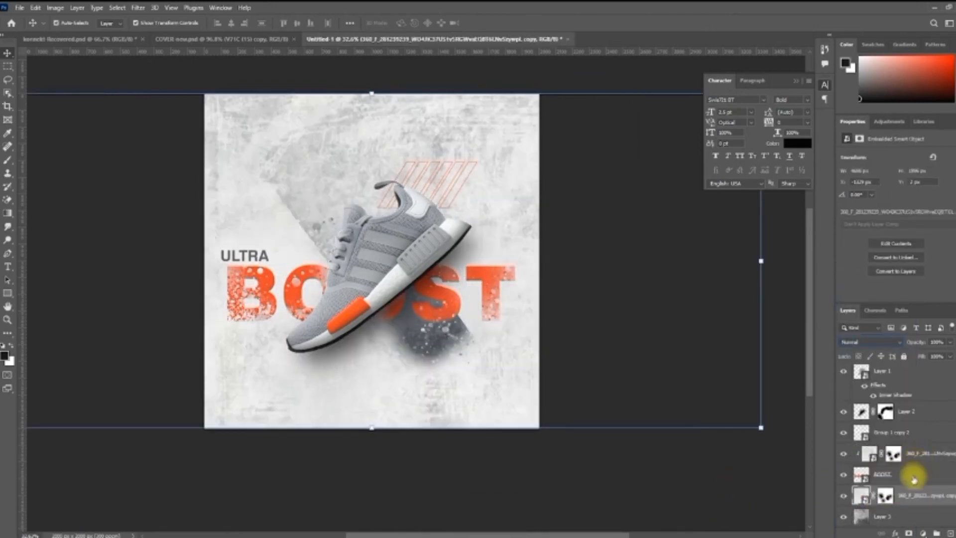
key(ctrl+bracketleft)
key(ctrl+bracketleft)
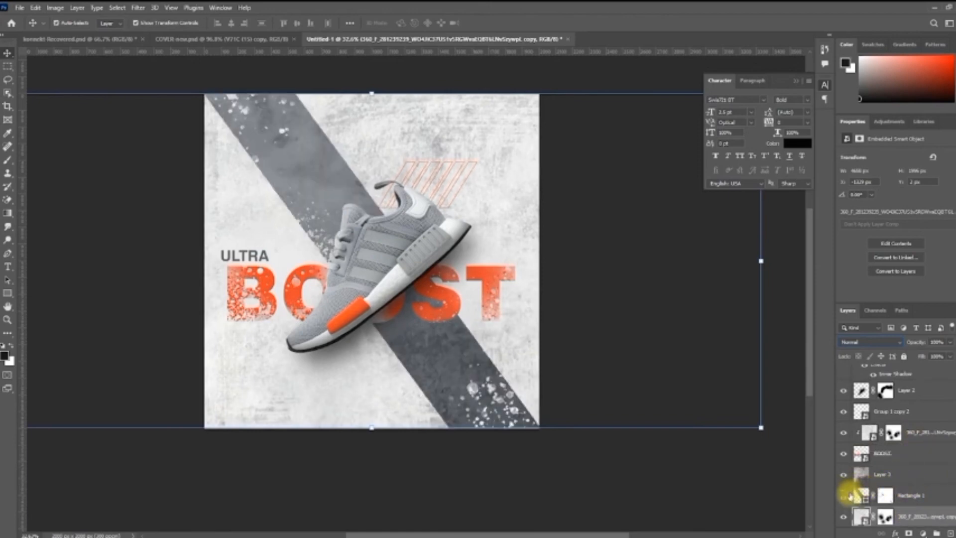
Clip the Layer 3 grunge texture to Rectangle 1 and lower the background texture copy's opacity to about 70%
click(847, 477)
click(846, 476)
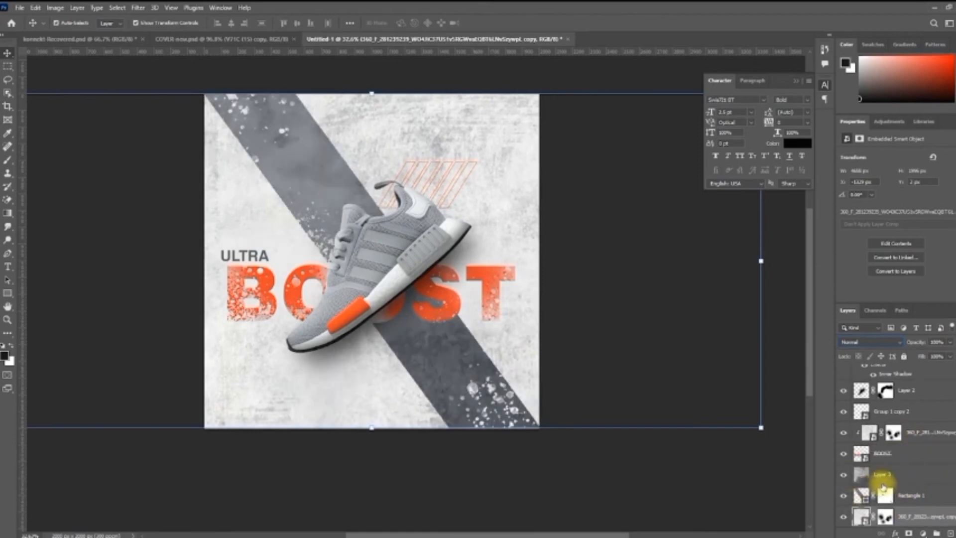
click(909, 498)
click(906, 480)
alt+click(904, 486)
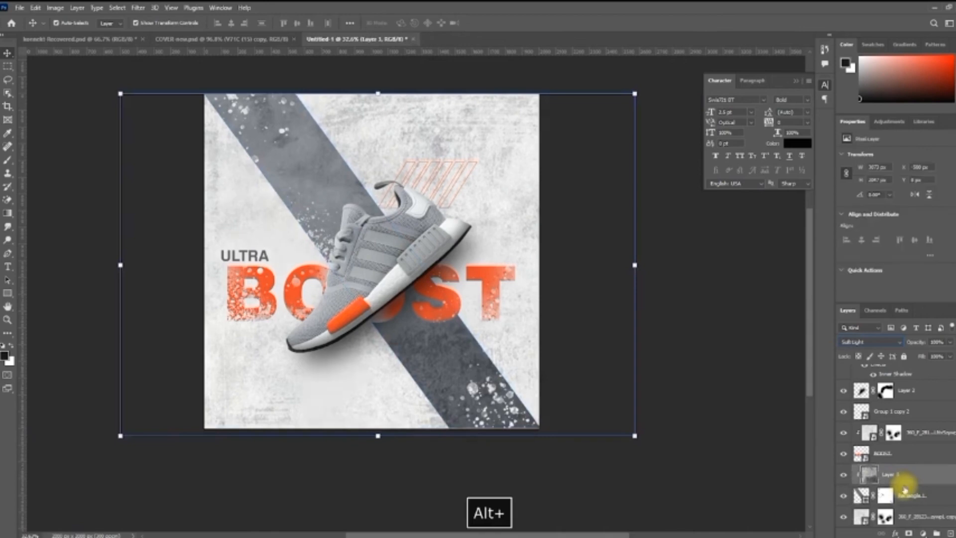
click(916, 515)
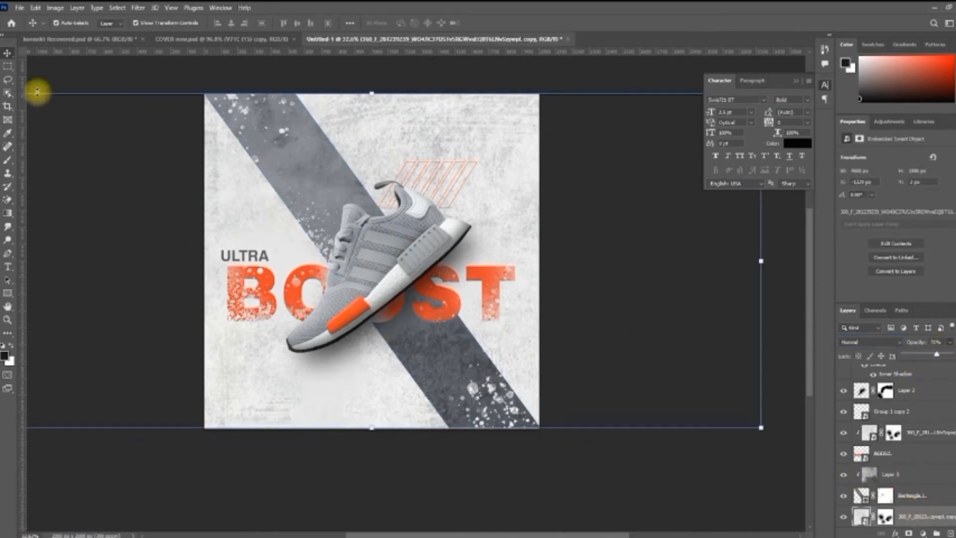
In Rectangle 1's blending options, raise and split the dark Underlying Layer Blend If slider so the scratched texture shows through the band
click(907, 495)
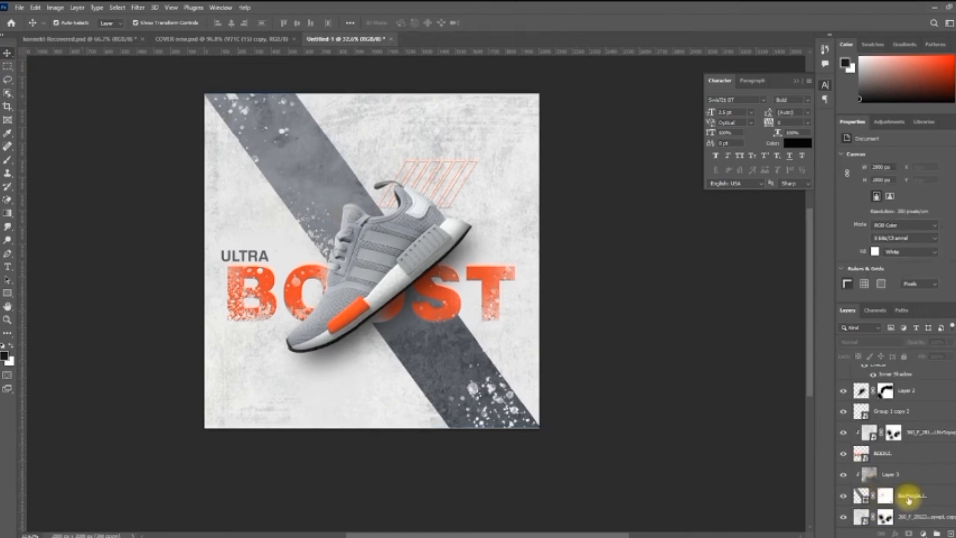
click(895, 533)
click(918, 436)
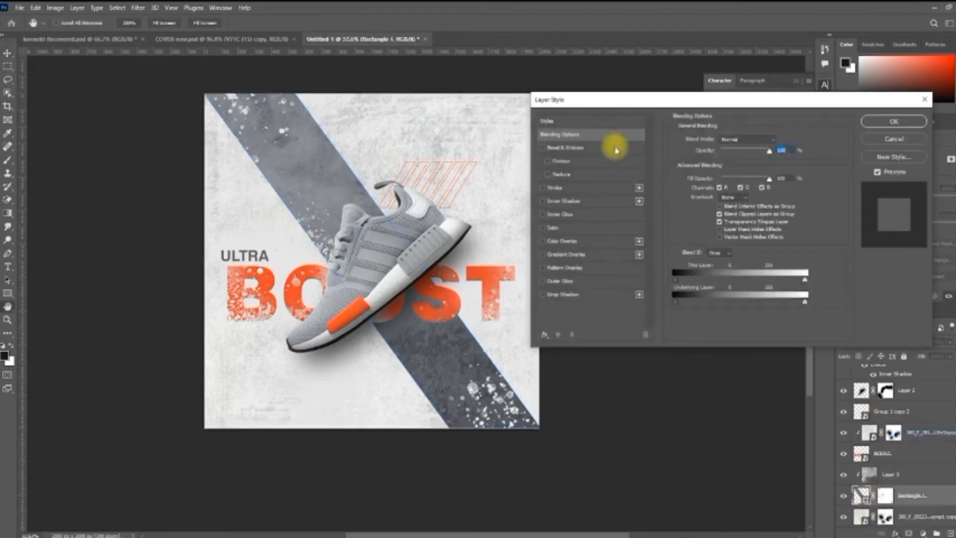
click(593, 121)
click(601, 135)
drag(676, 302, 722, 302)
mouse_move(783, 302)
mouse_down()
mouse_move(770, 303)
mouse_move(788, 303)
mouse_up()
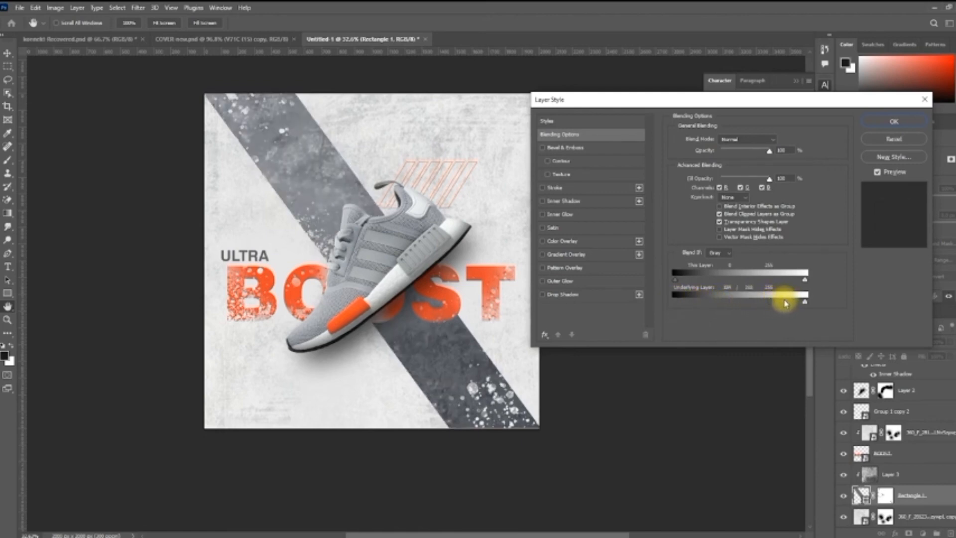
click(894, 121)
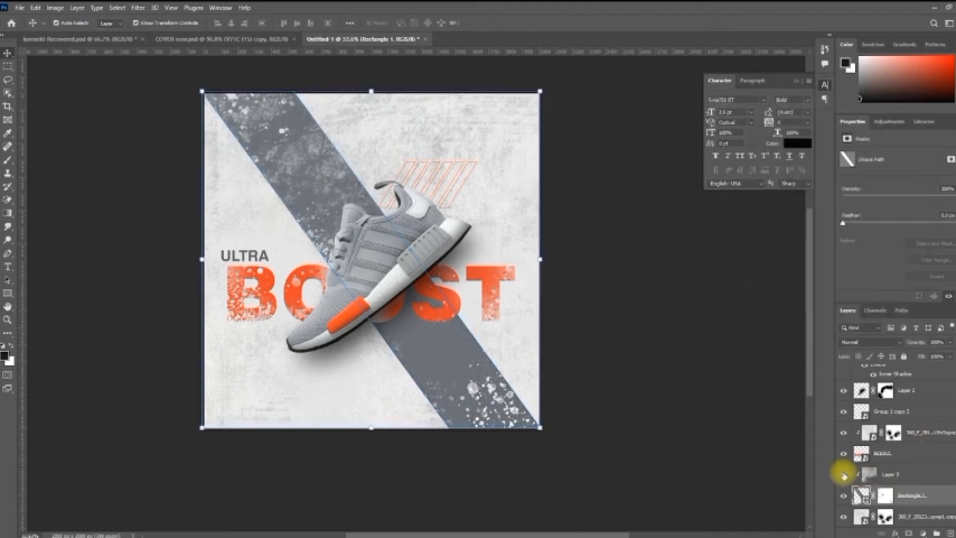
Delete the splatter layer mask from Rectangle 1 and make the clipped Layer 3 grunge texture visible
click(802, 489)
drag(886, 498, 760, 430)
click(730, 451)
click(844, 474)
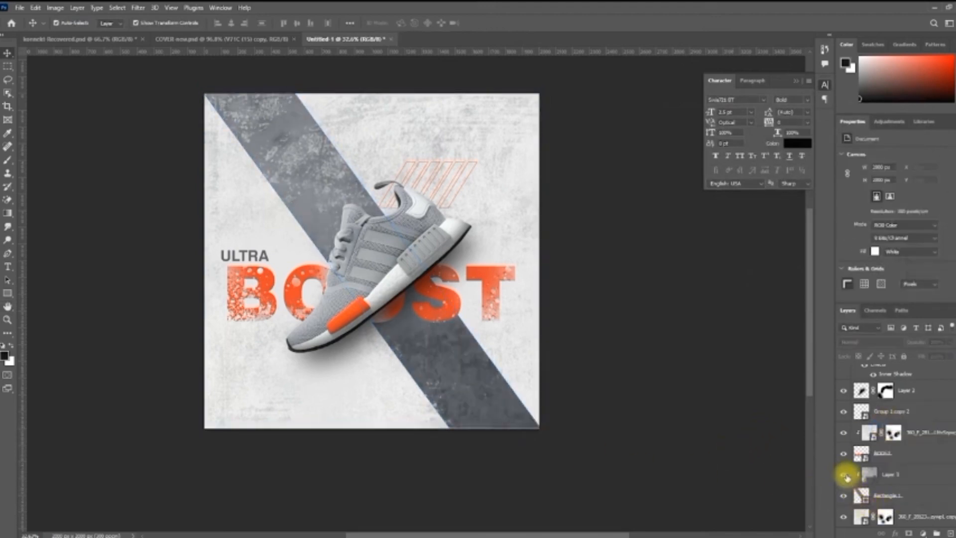
key(space)
drag(606, 430, 613, 431)
drag(349, 315, 353, 319)
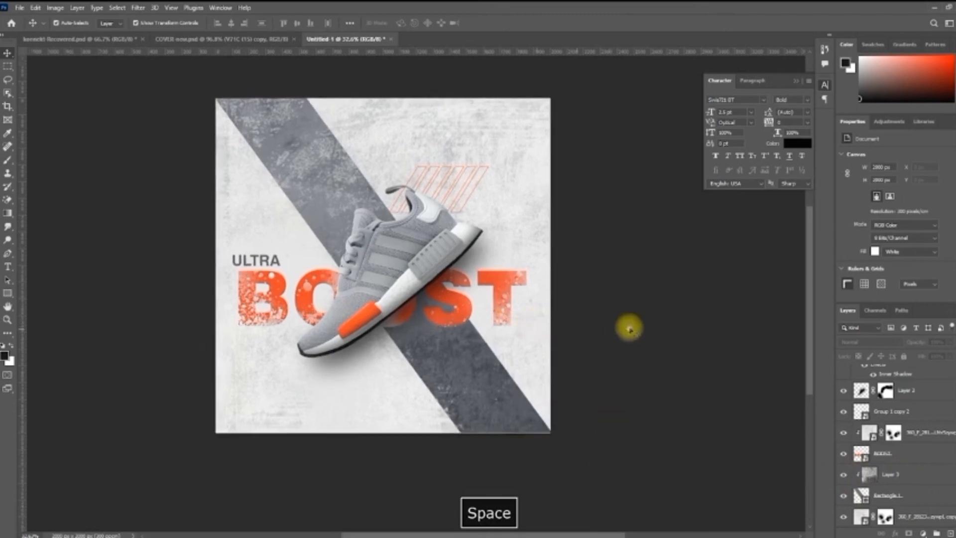
scroll(615, 331, up, 1)
scroll(344, 333, down, 1)
key(space)
Convert the adidas logo layer to a Smart Object and scale it to about 43% in the poster's upper-right corner
right_click(899, 375)
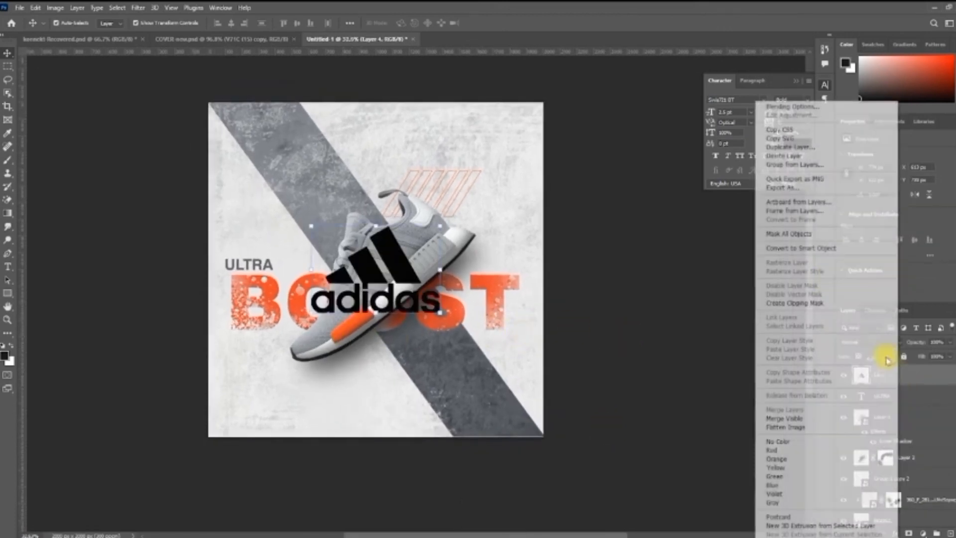
click(802, 247)
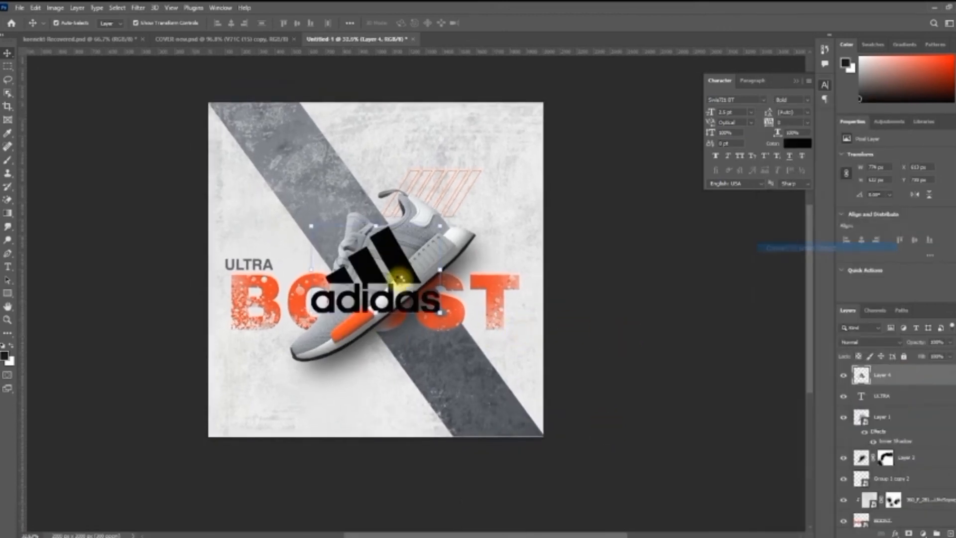
drag(440, 313, 527, 144)
key(Return)
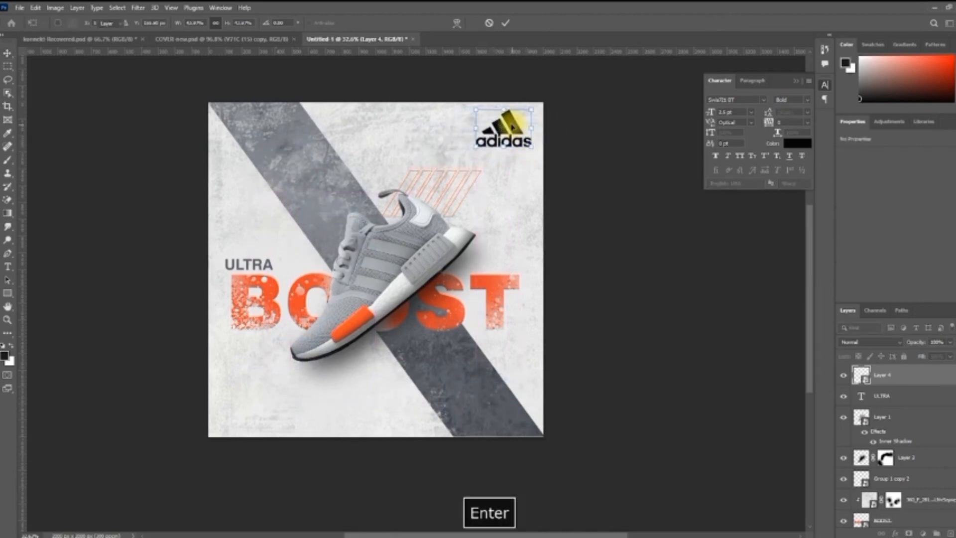
Move the adidas logo onto the lower end of the grey band and invert it to white
drag(504, 206, 496, 404)
key(ctrl+i)
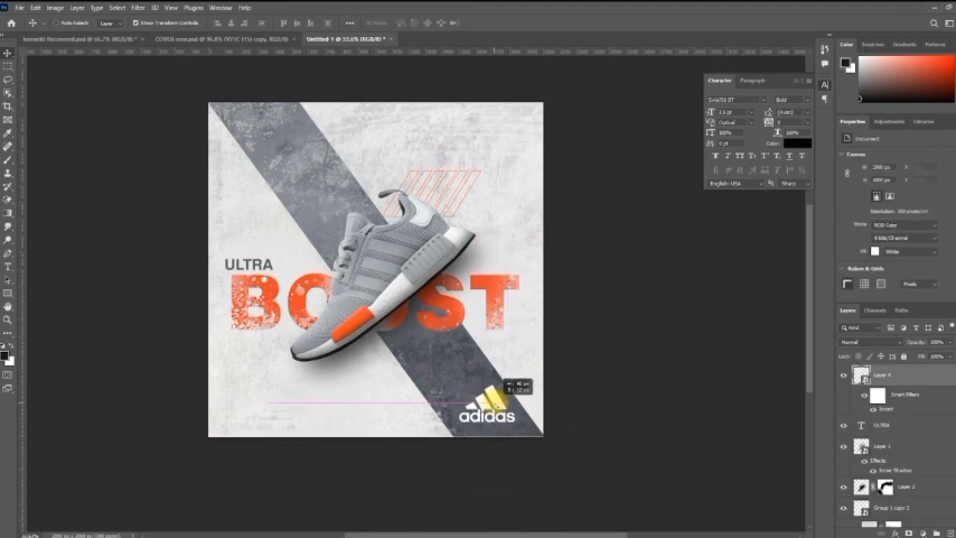
click(557, 401)
Examine the lower part of the poster up close, including the distressed title and logo, and review the whole layout
scroll(613, 351, left, 1)
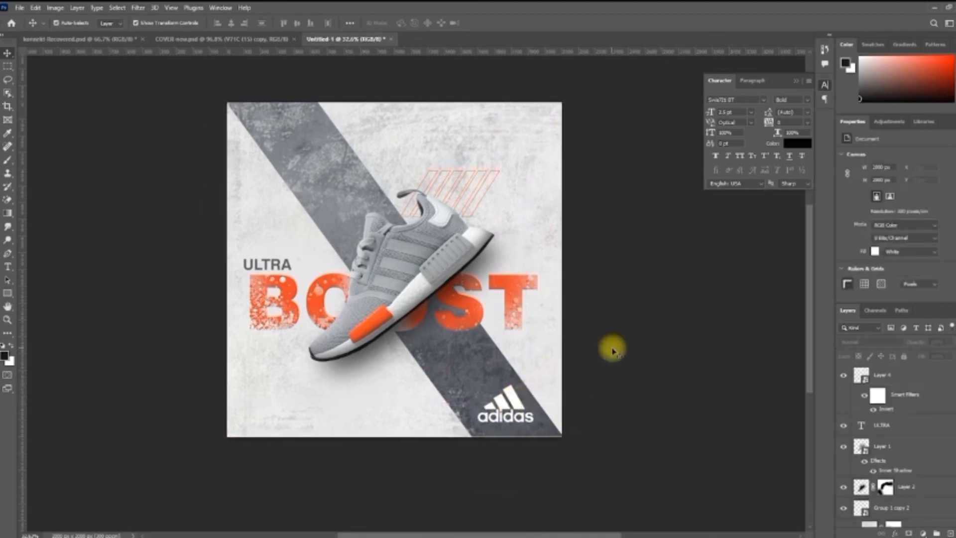
drag(341, 439, 403, 417)
scroll(339, 425, up, 5)
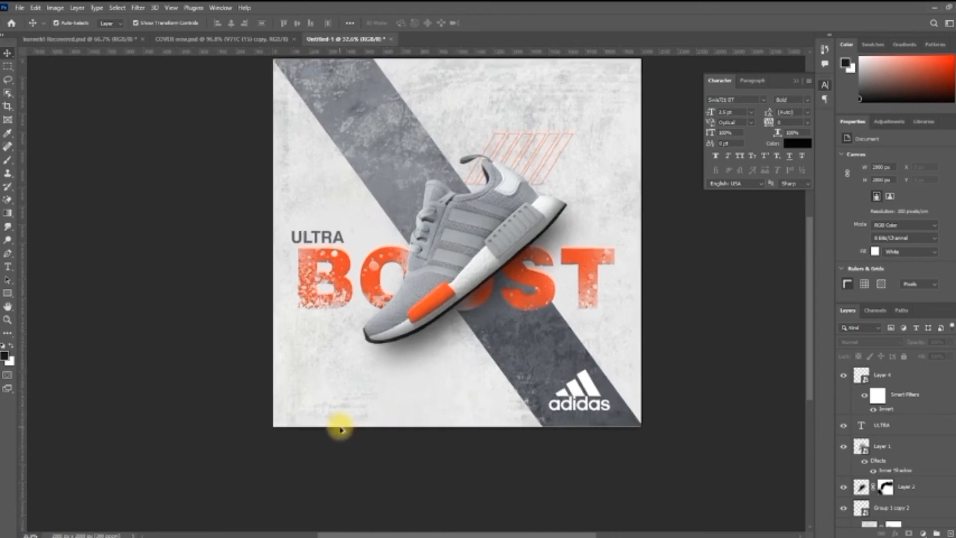
scroll(348, 428, up, 8)
drag(364, 444, 320, 426)
scroll(320, 428, down, 7)
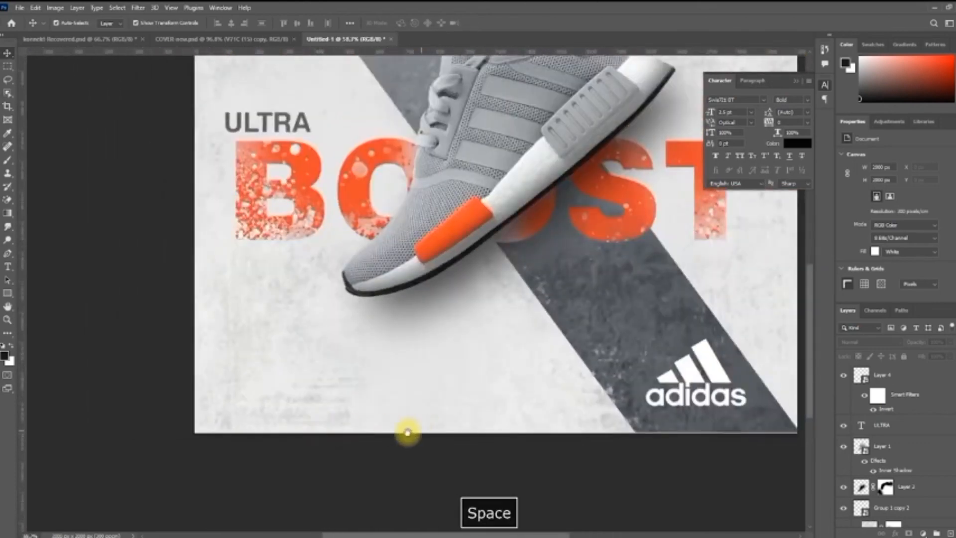
drag(408, 433, 356, 445)
scroll(365, 373, down, 4)
scroll(319, 358, down, 1)
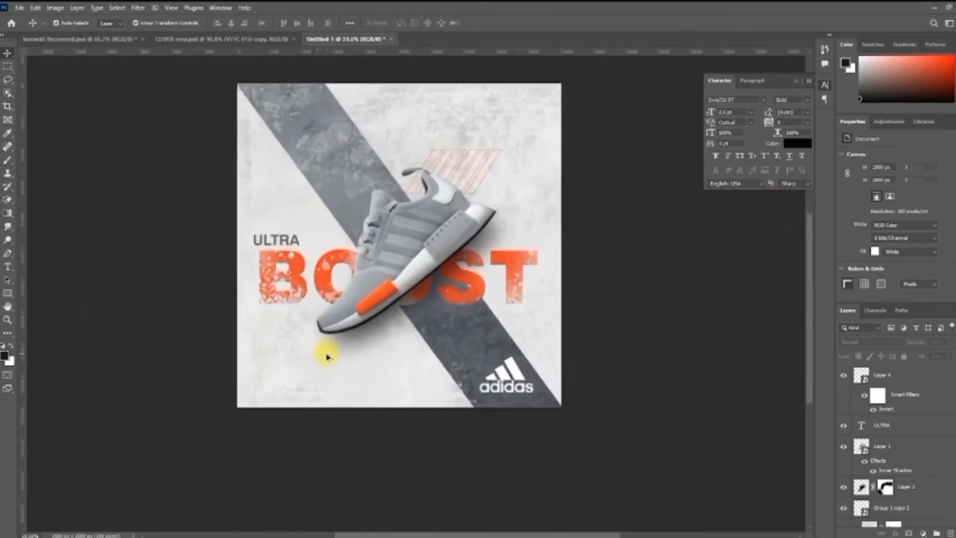
drag(327, 352, 335, 380)
Draw a small rectangle about 390 by 78 px in the poster's lower-left area and remove its stroke
click(14, 293)
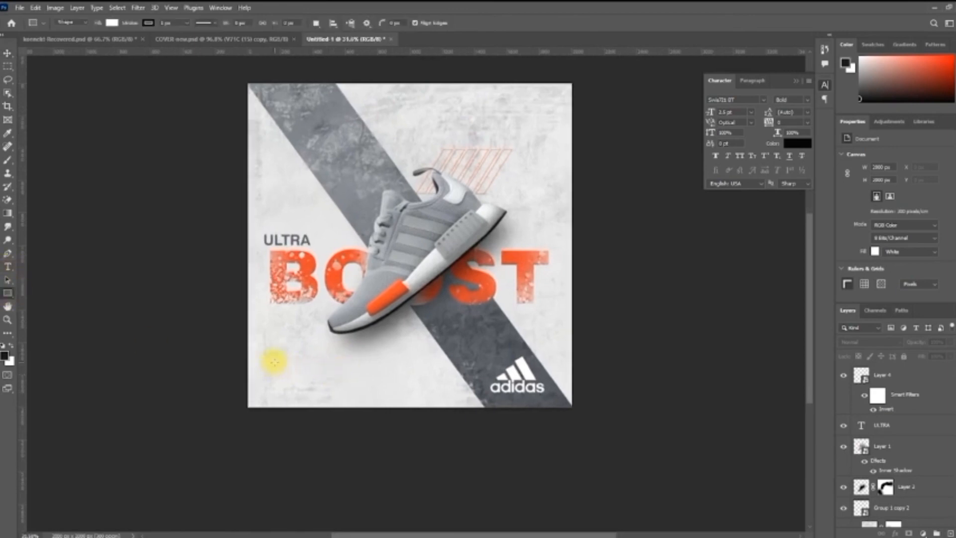
key(v)
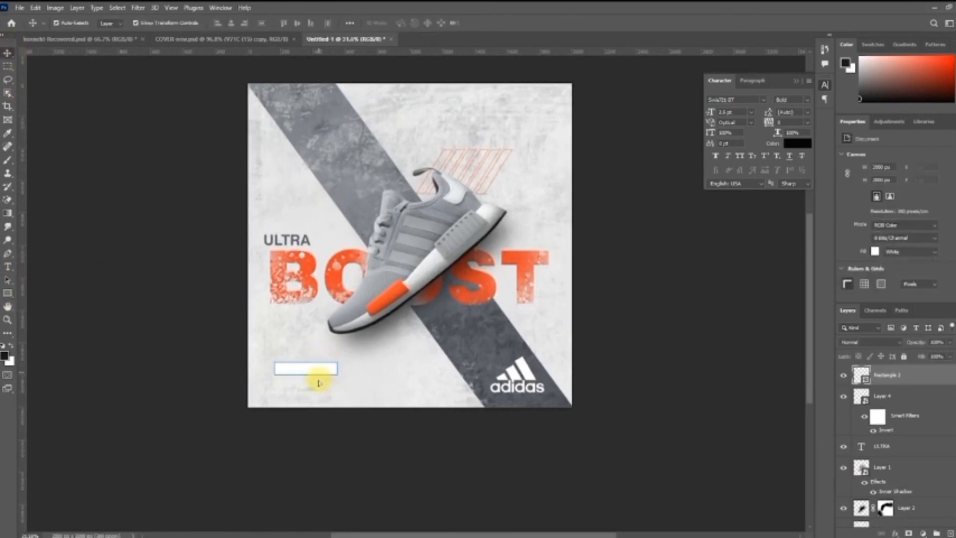
click(873, 219)
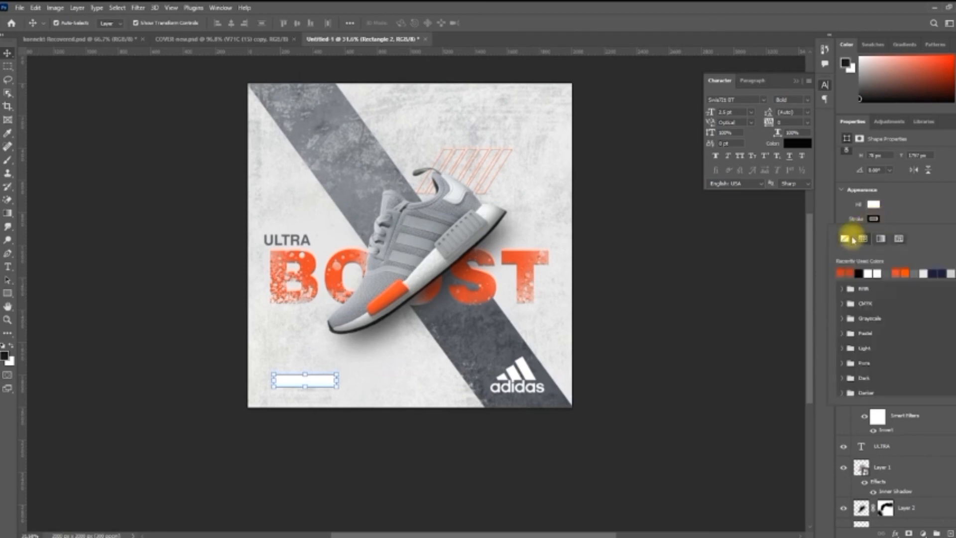
click(851, 237)
Fill the small rectangle at the poster's lower left with the orange sampled from the BOOST title
click(873, 205)
click(862, 259)
click(717, 329)
click(897, 379)
double_click(862, 375)
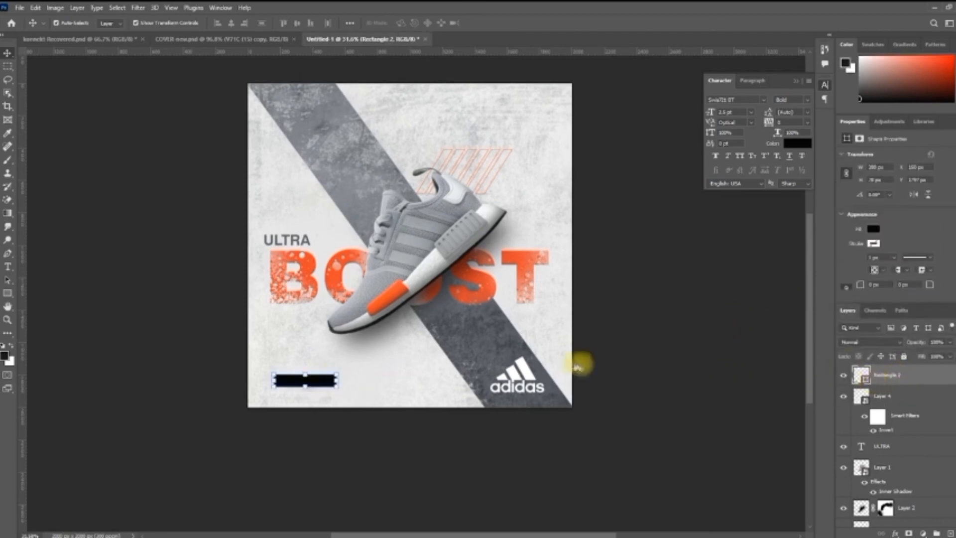
click(340, 286)
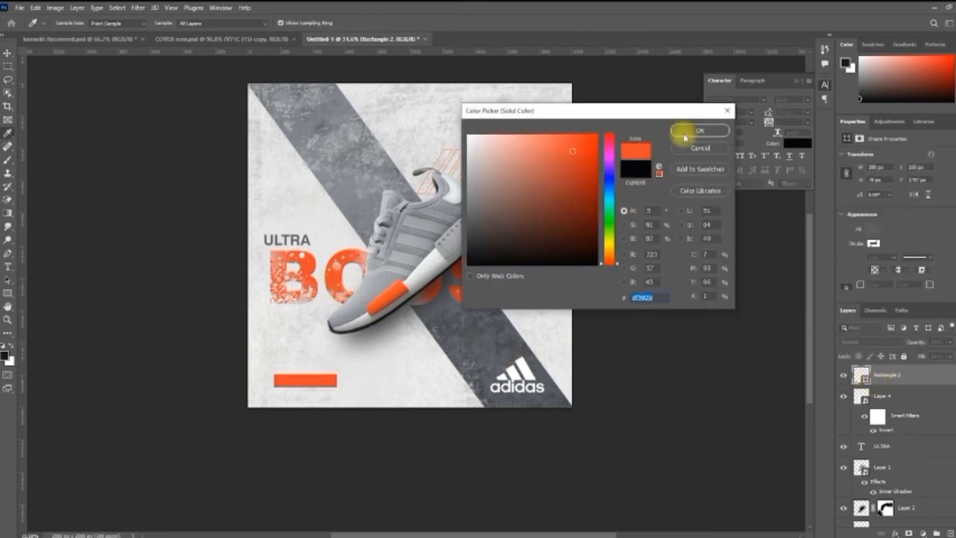
click(700, 131)
Add a text layer reading ORDER NOW below the sneaker
click(7, 267)
click(361, 352)
text(O)
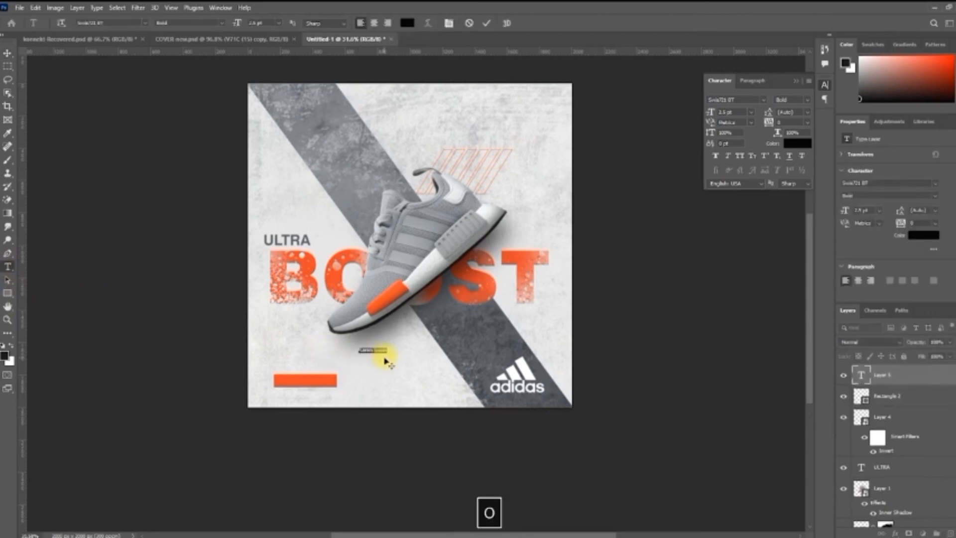
click(7, 53)
Colour the ORDER NOW text white, enlarge it slightly and centre it on the orange bar
click(793, 142)
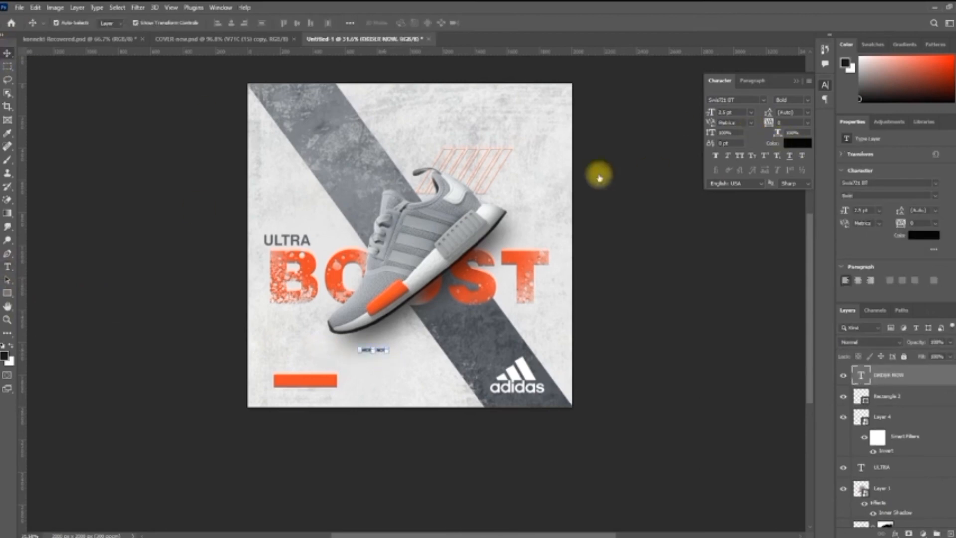
click(468, 134)
click(700, 130)
drag(388, 353, 395, 352)
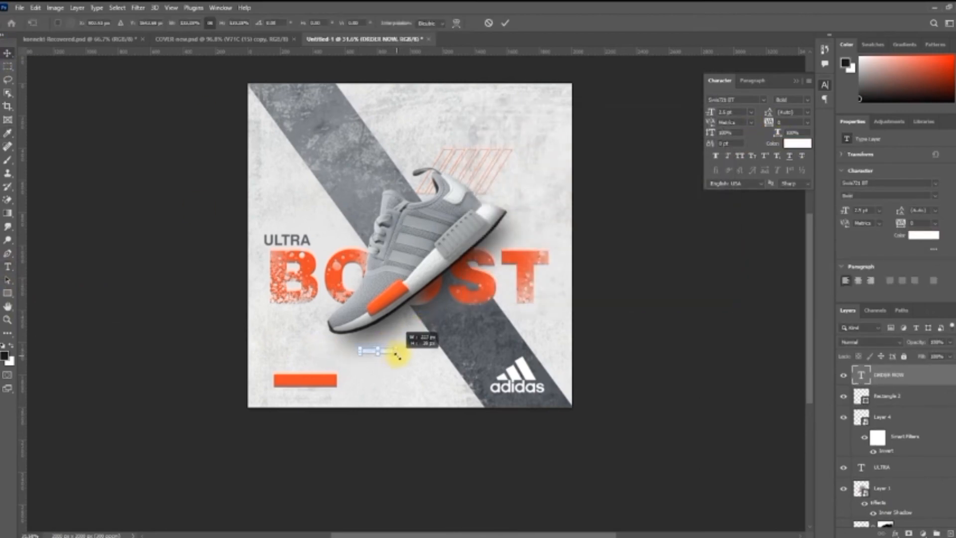
key(Return)
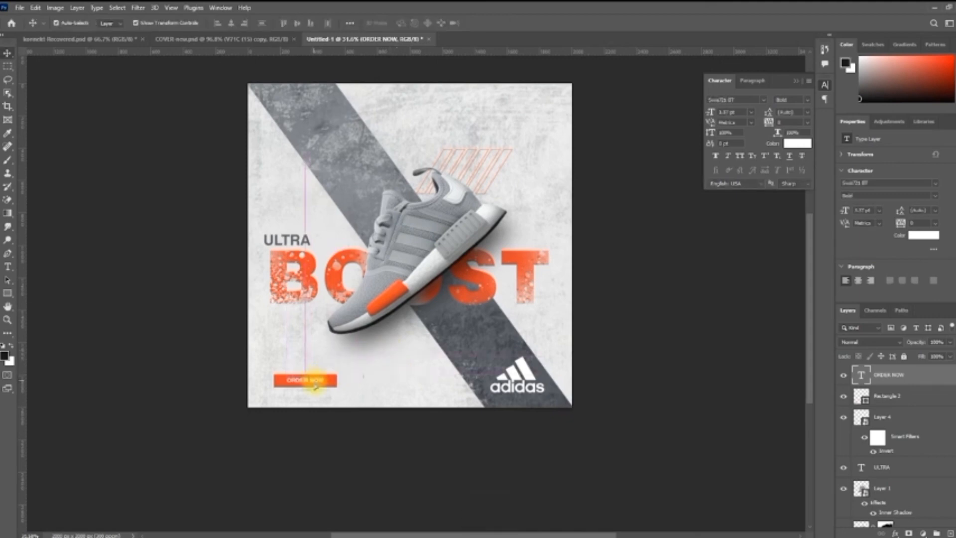
Add a text layer with the contact phone number near the poster's lower edge and colour it dark grey
click(8, 267)
click(368, 365)
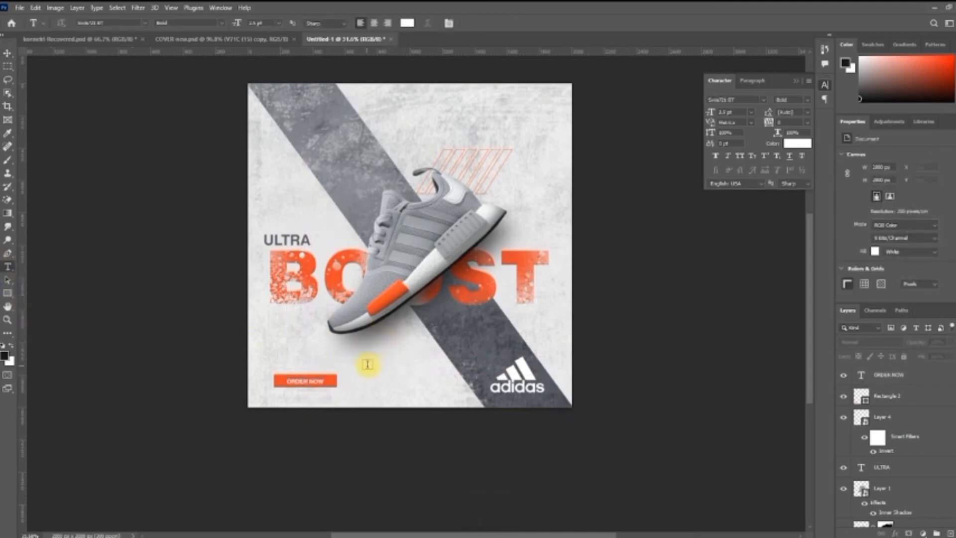
text(+)
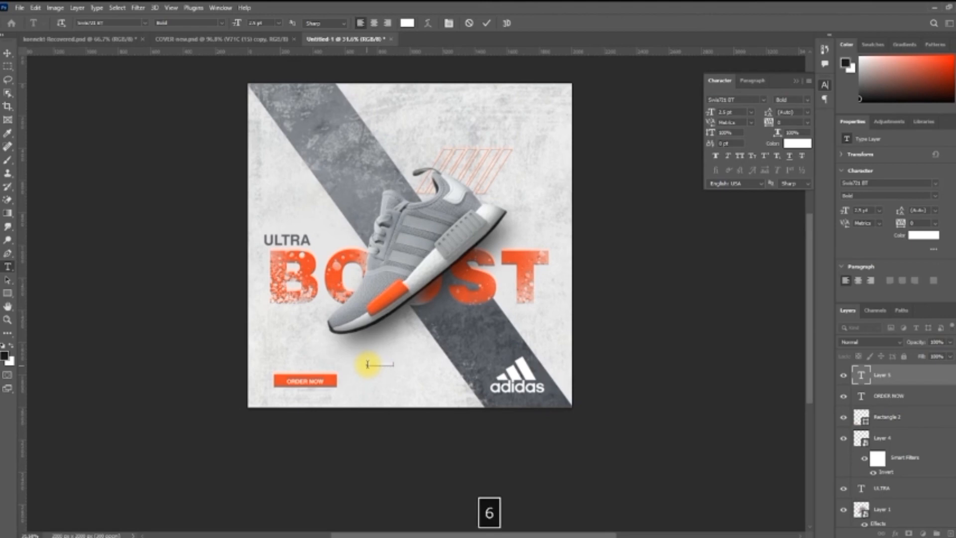
click(798, 142)
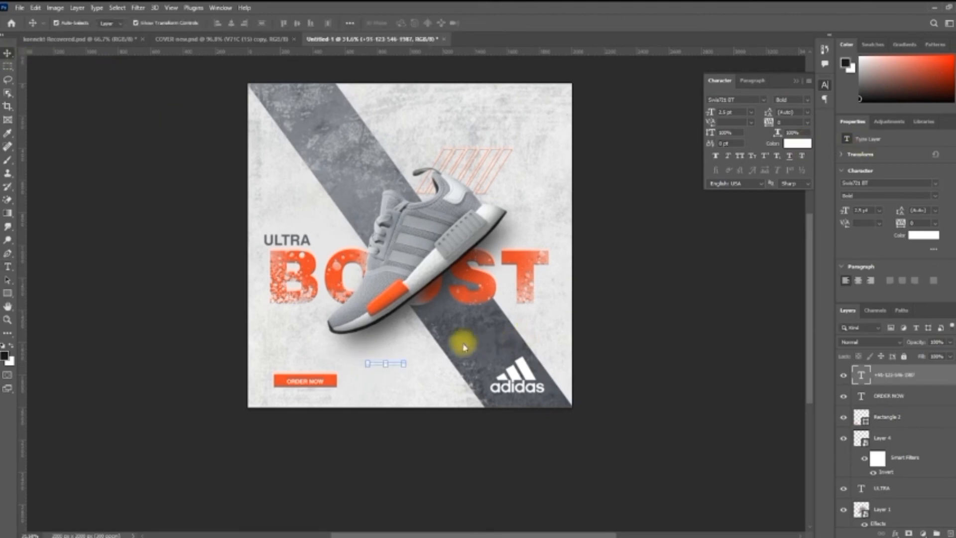
click(699, 131)
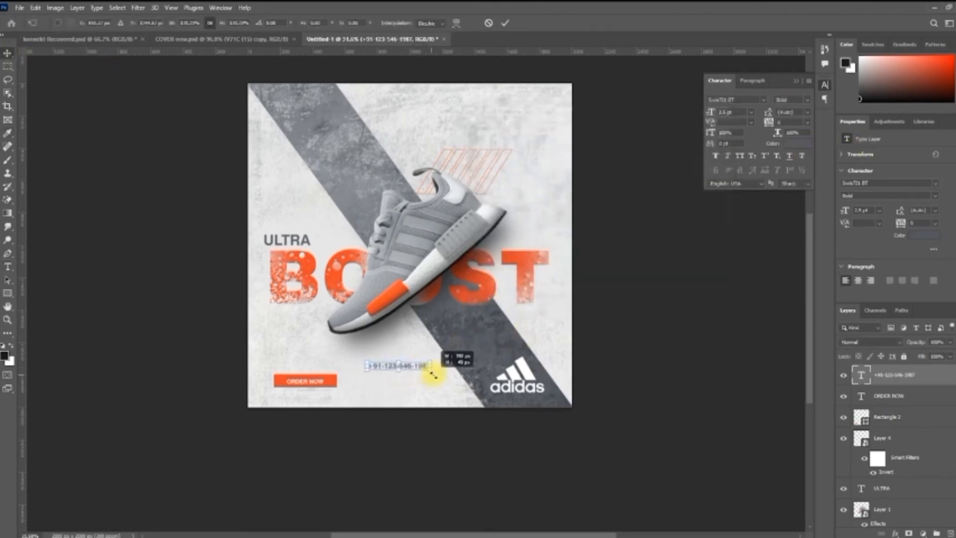
Apply the enlarged size to the phone number text and place it just beneath the orange ORDER NOW bar
key(Return)
drag(423, 367, 352, 400)
key(Return)
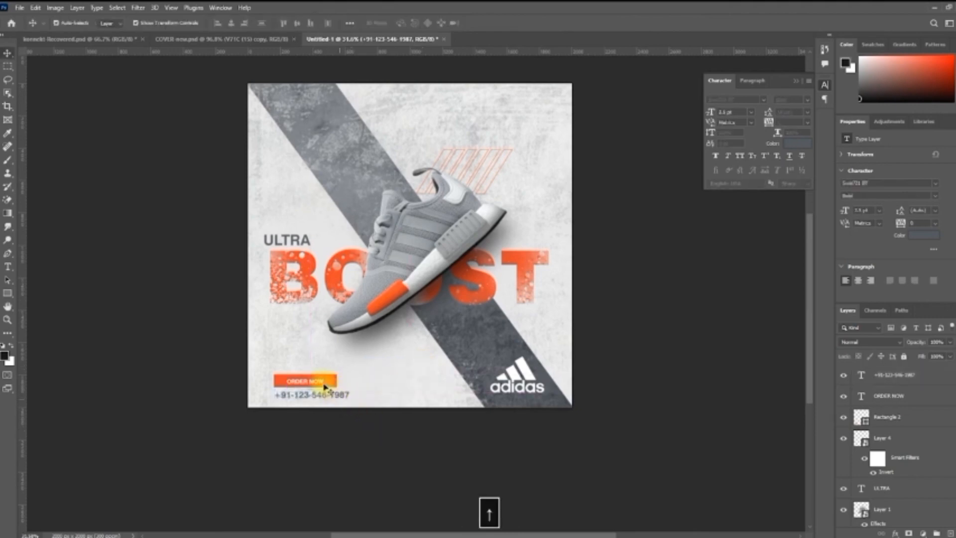
Scale the ORDER NOW text and its orange bar together to about 77% and set them just above the phone number
click(889, 395)
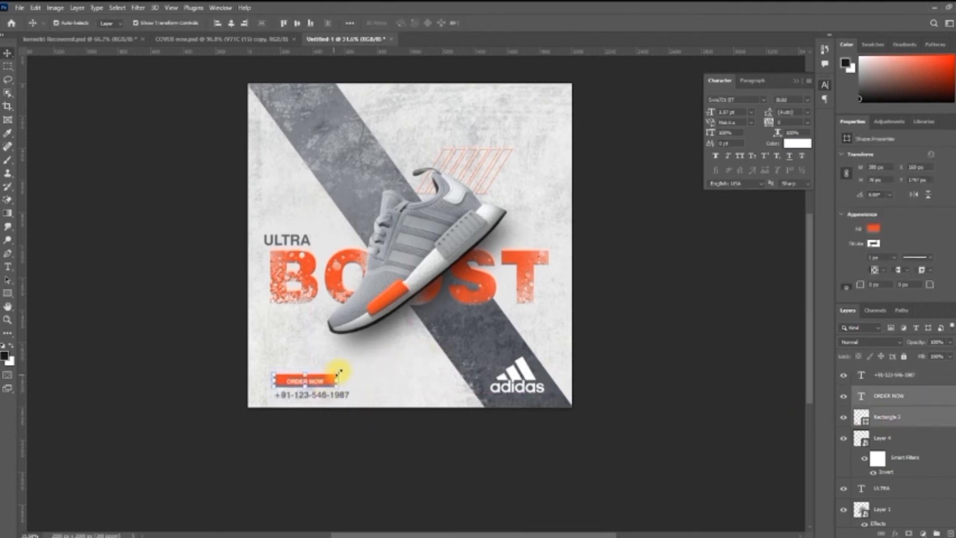
drag(337, 374, 315, 387)
key(Up)
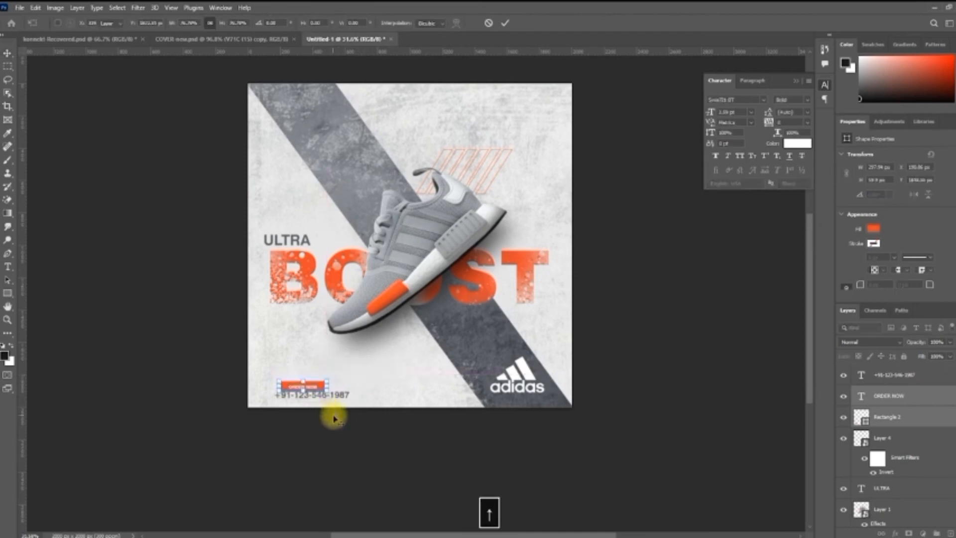
click(334, 419)
click(338, 423)
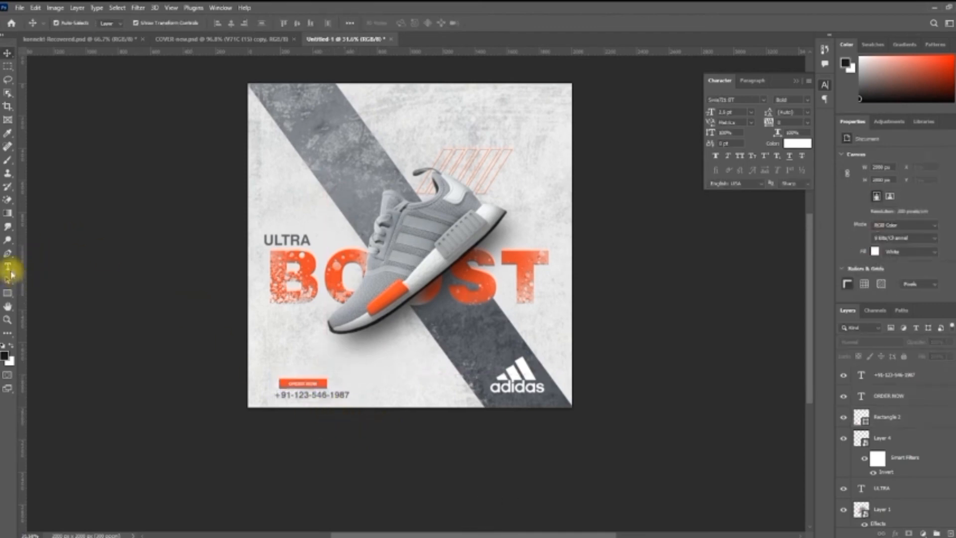
click(288, 201)
text(WWW.YOURWEBSITE.COM)
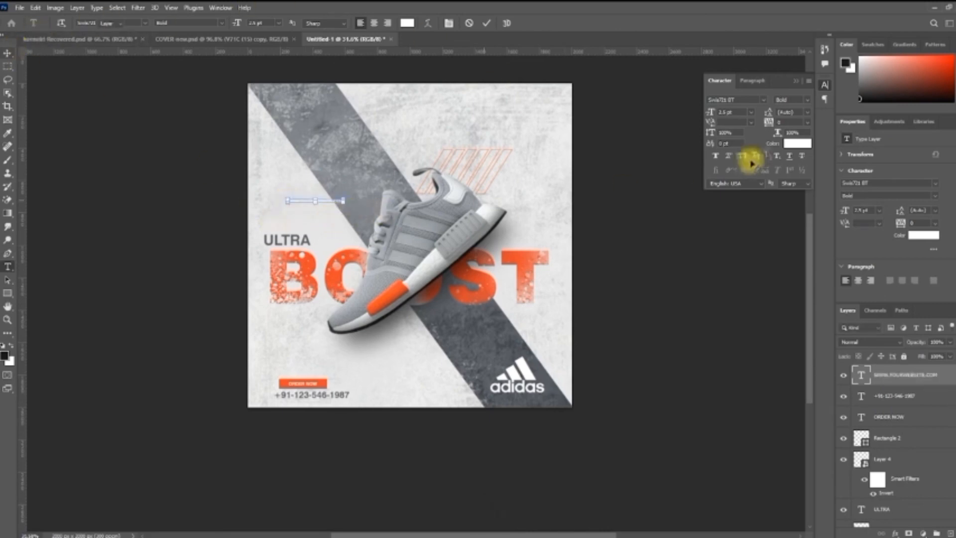
click(796, 144)
drag(518, 237, 402, 304)
click(712, 134)
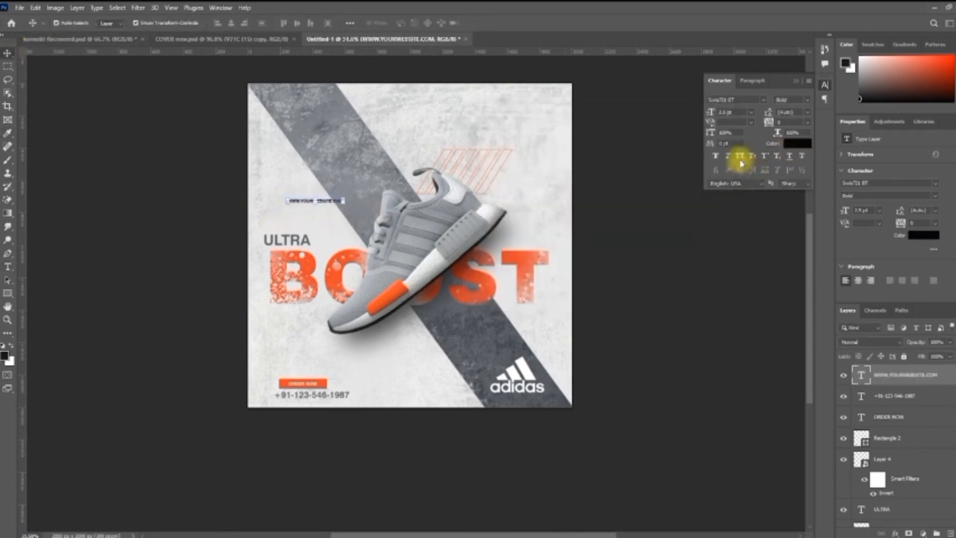
Widen the letter spacing of the website text
key(Caps_Lock)
double_click(319, 203)
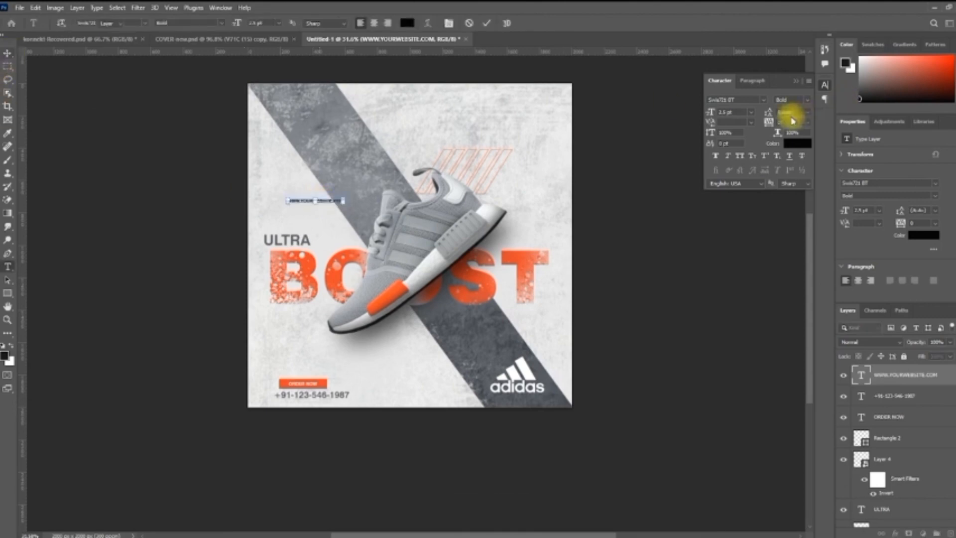
drag(770, 122, 786, 122)
Rotate the website text by -90° and place it vertically along the poster's upper-right edge
drag(408, 210, 359, 123)
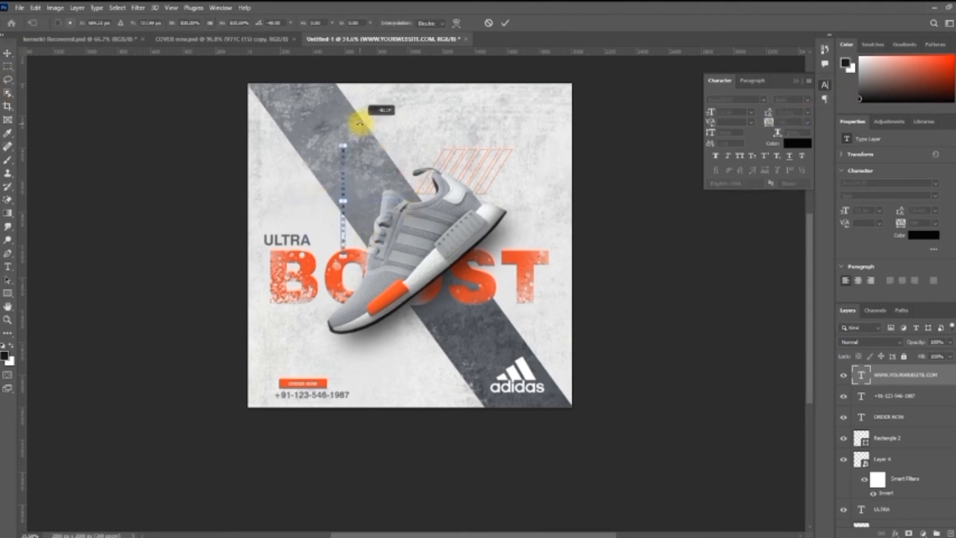
drag(344, 219, 556, 199)
key(Return)
Change the colour of the vertical website text to a soft grey
click(797, 142)
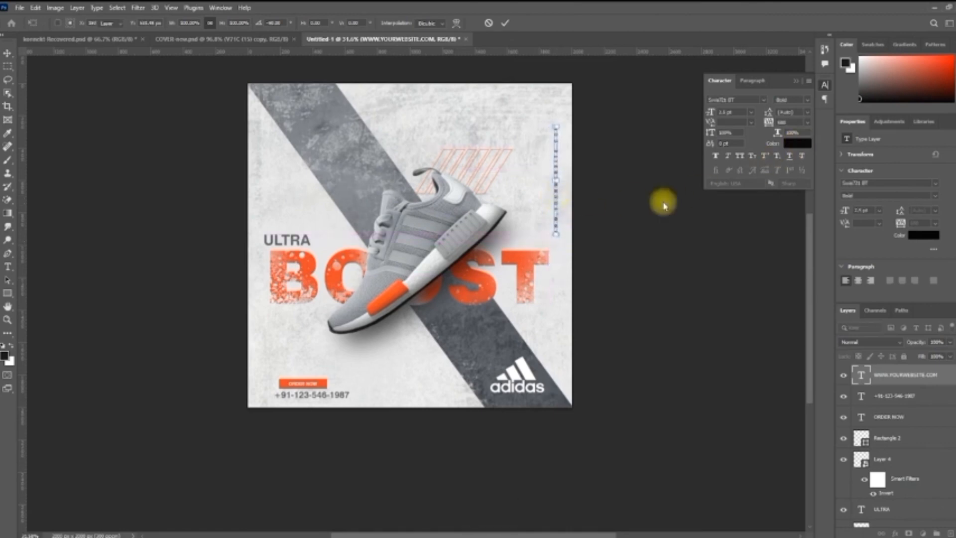
click(501, 342)
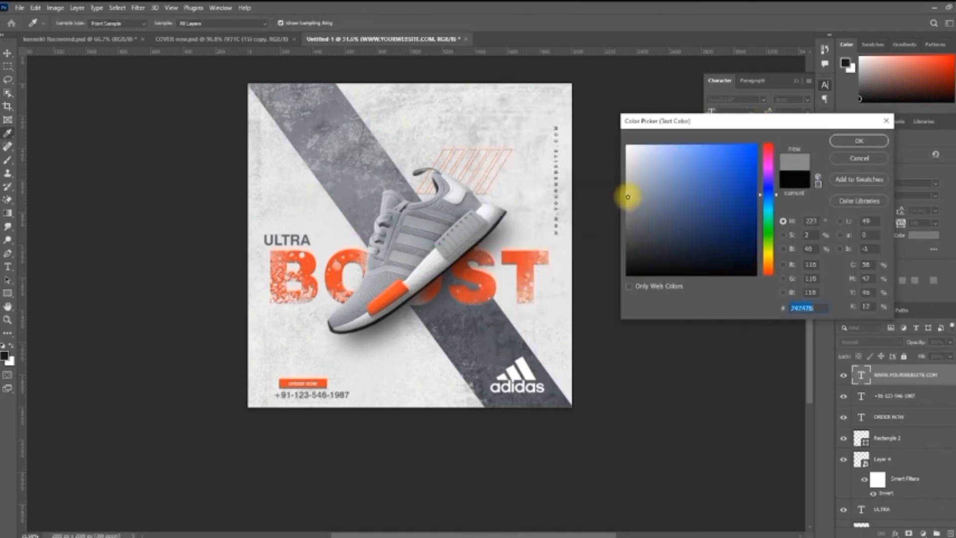
click(859, 141)
key(space)
drag(608, 271, 615, 268)
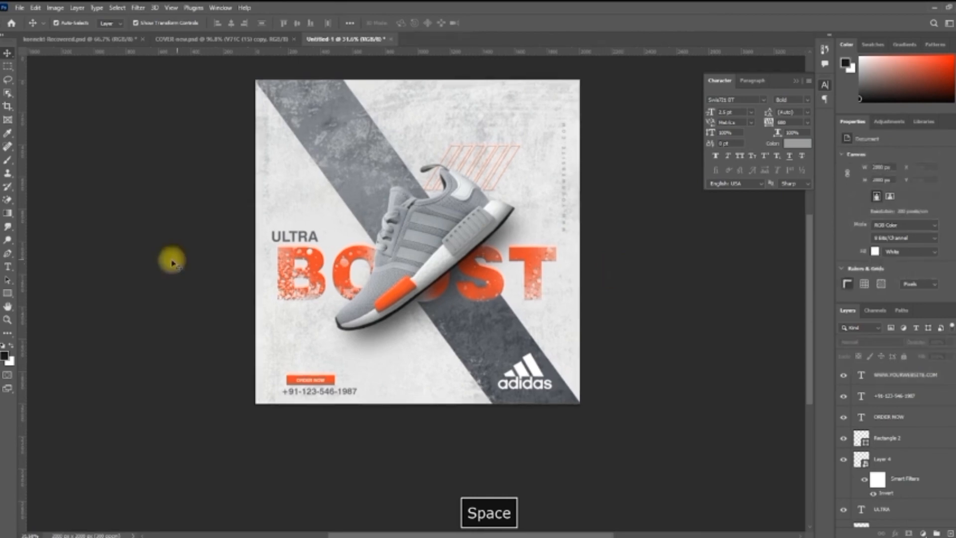
Shift the vertical website text slightly up and closer to the poster's right edge, and review the whole layout
drag(569, 187, 570, 177)
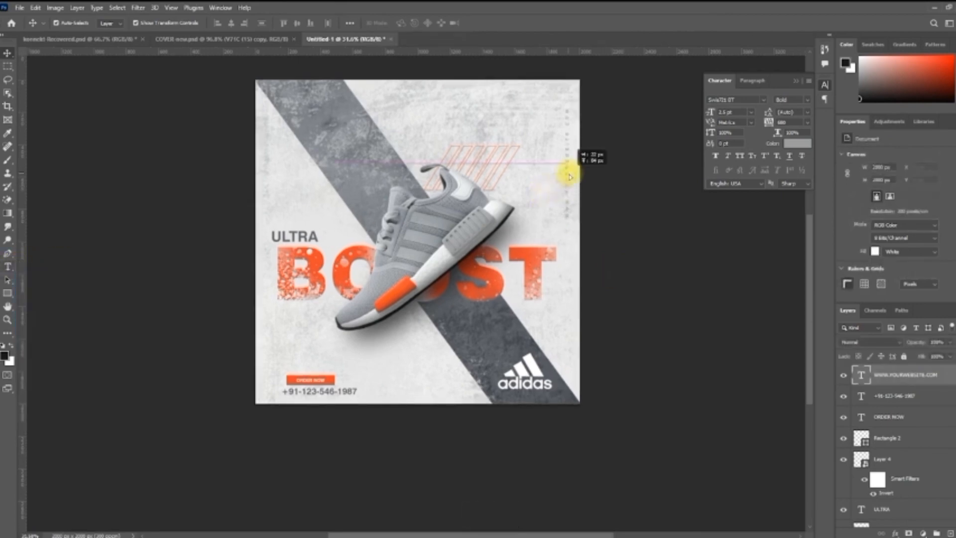
click(633, 254)
key(space)
scroll(625, 263, down, 2)
drag(617, 268, 584, 282)
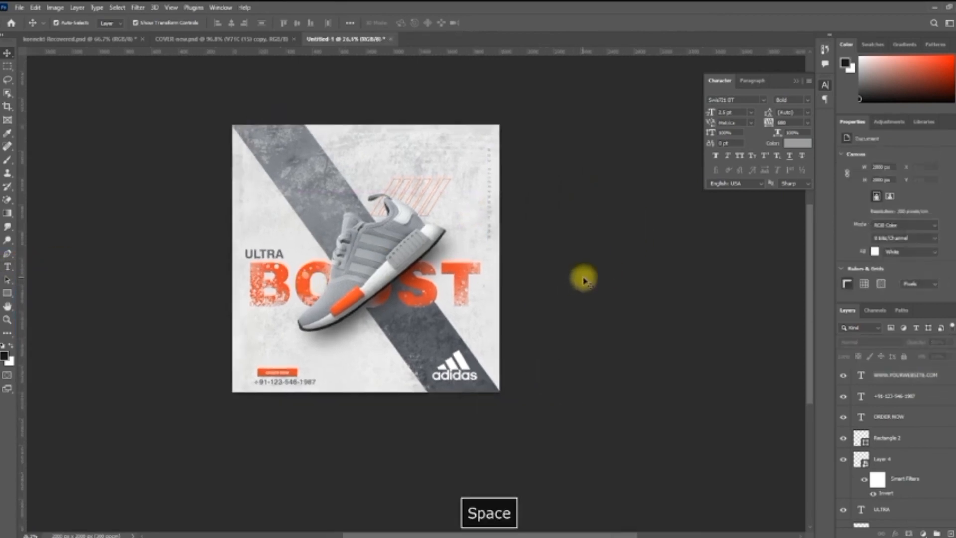
Add a Curves adjustment layer above all layers and shape its curve to deepen the poster's dark tones slightly
click(922, 533)
click(893, 391)
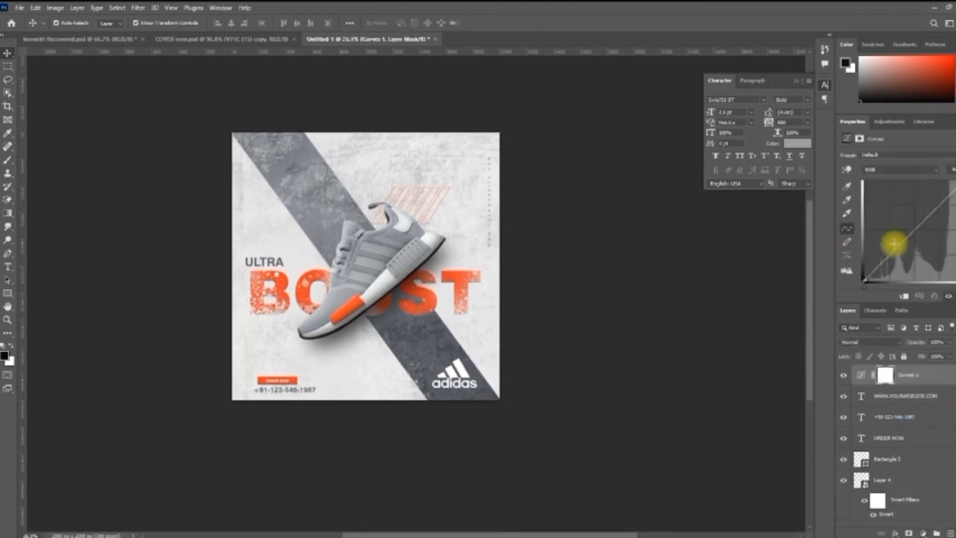
drag(903, 241, 908, 243)
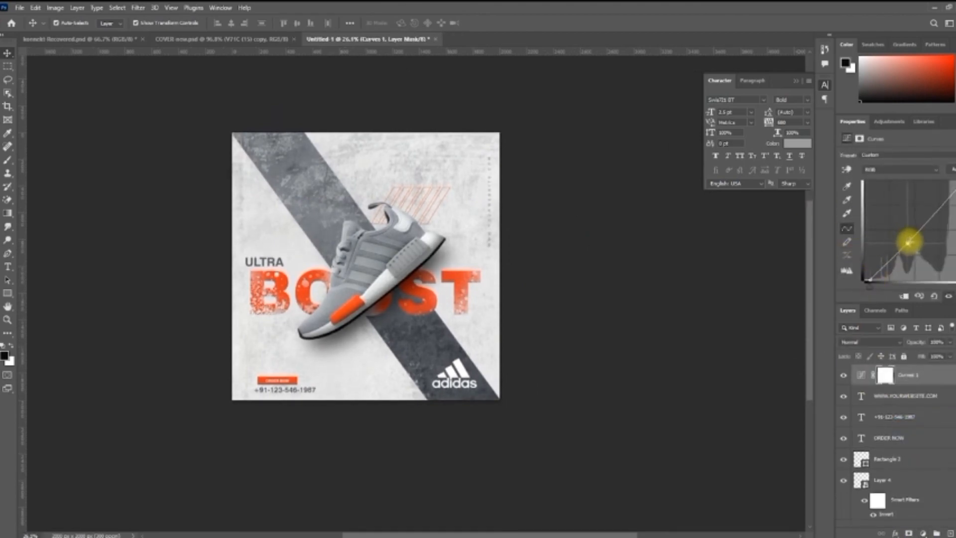
click(533, 348)
scroll(537, 351, up, 1)
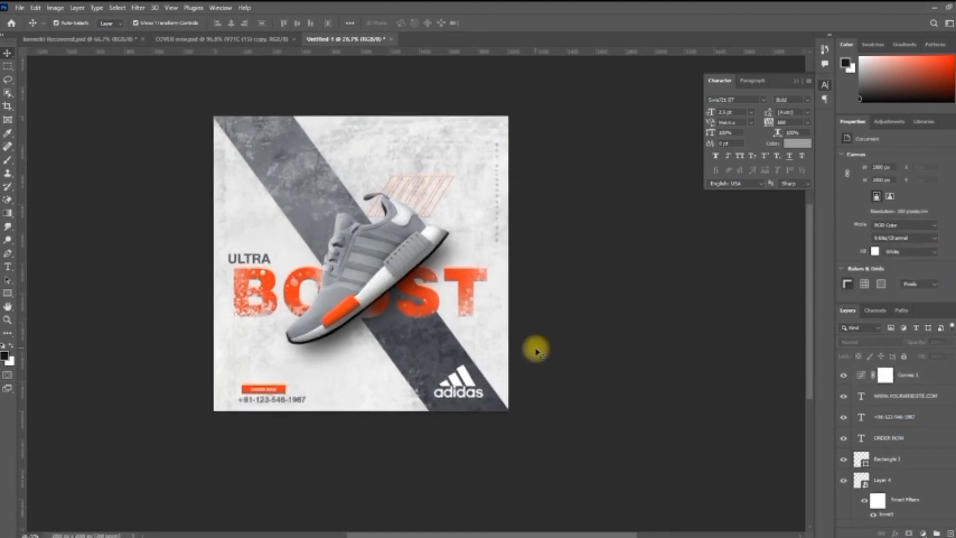